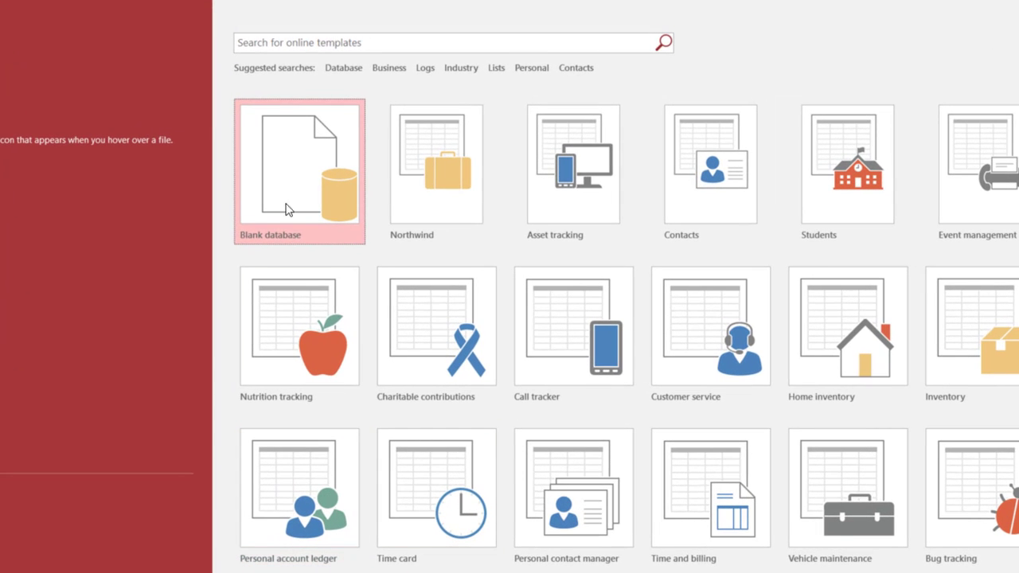
# - Create a blank database named PrepFinal and switch its Table1 to Design view
pyautogui.click(346, 168)
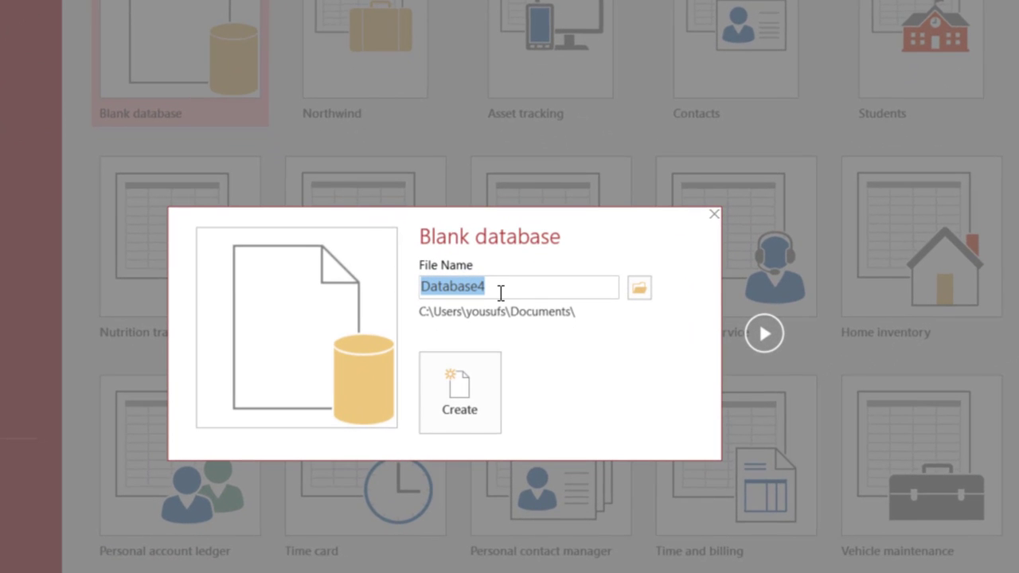
pyautogui.write('Prep')
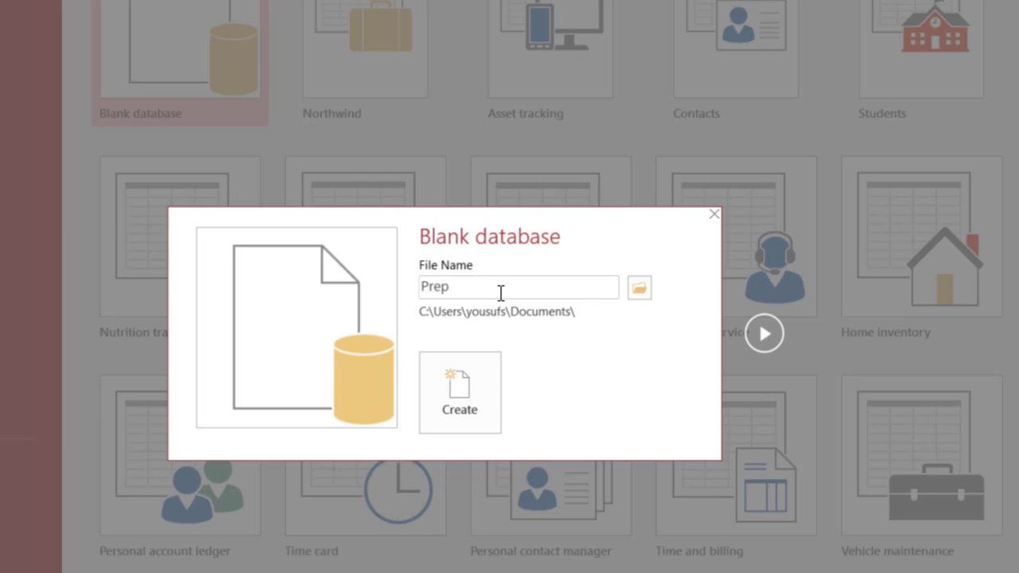
pyautogui.write('Final')
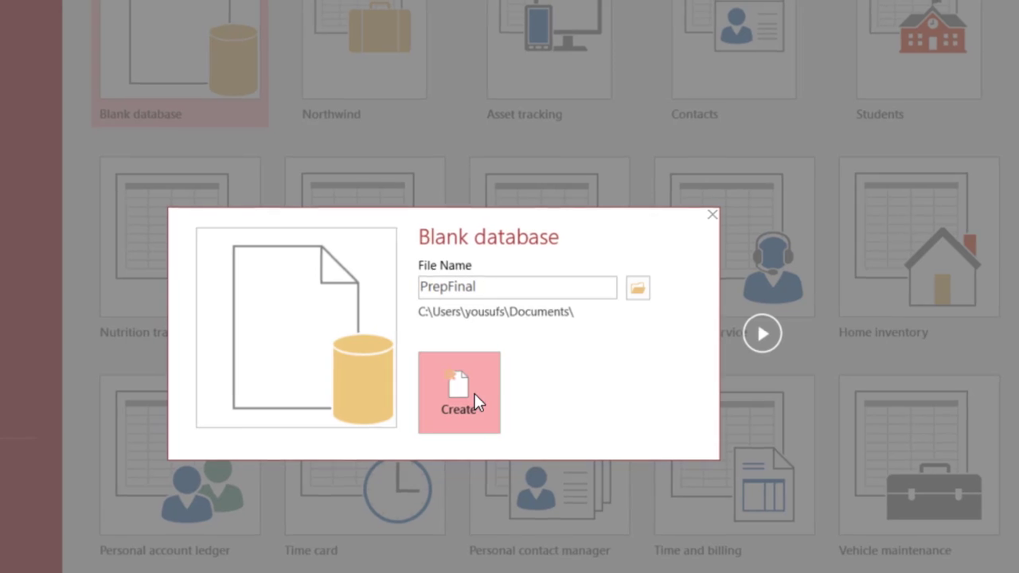
pyautogui.click(474, 393)
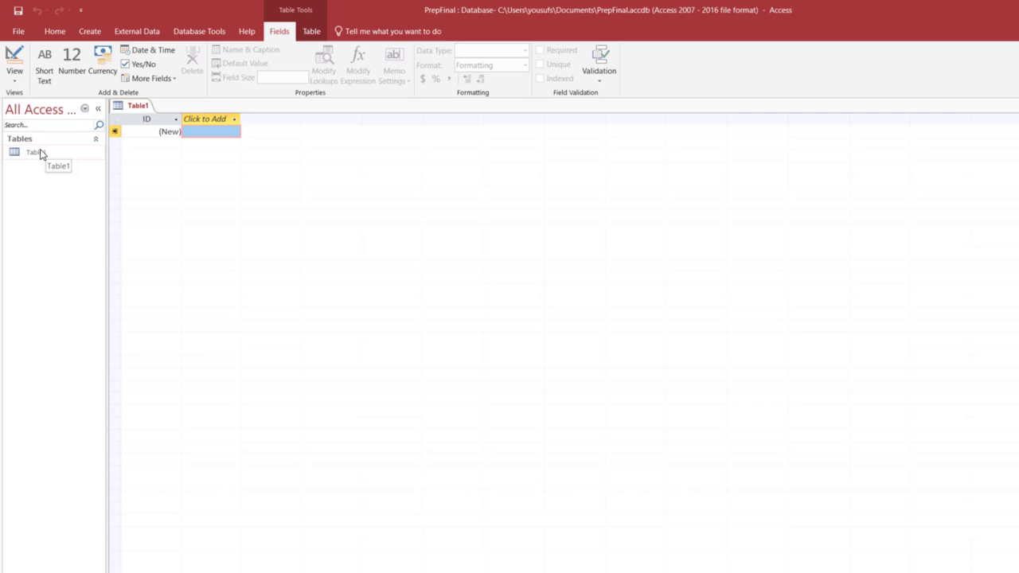
pyautogui.click(38, 153)
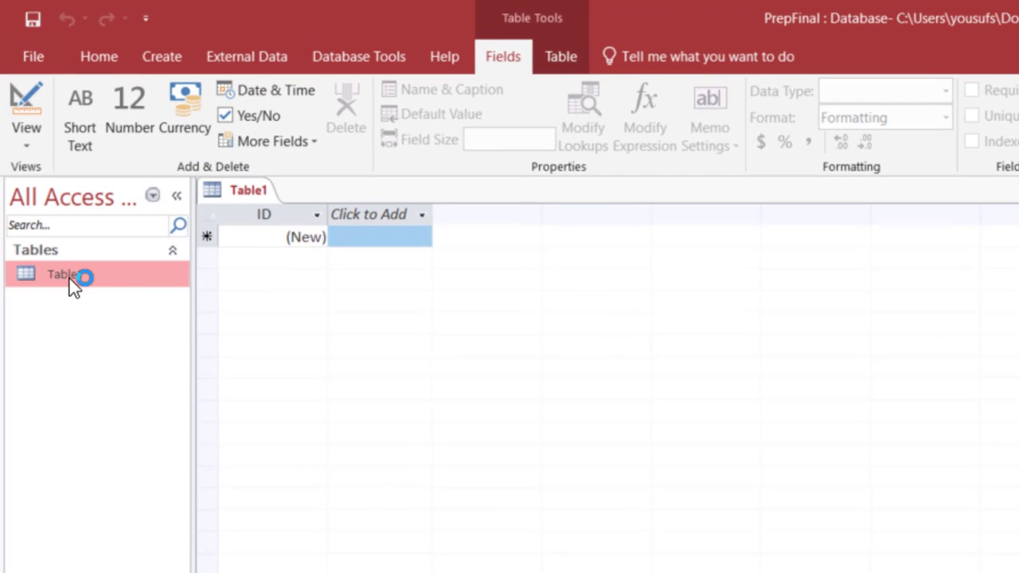
pyautogui.click(35, 94)
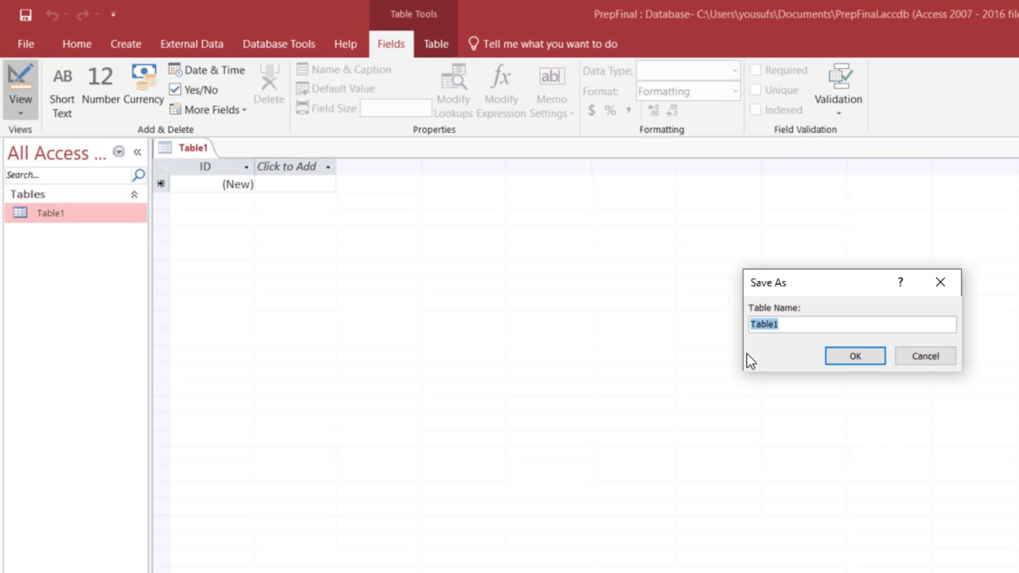
# - Enter tblLibraryUser as the table name in the Save As prompt
pyautogui.write('tbl')
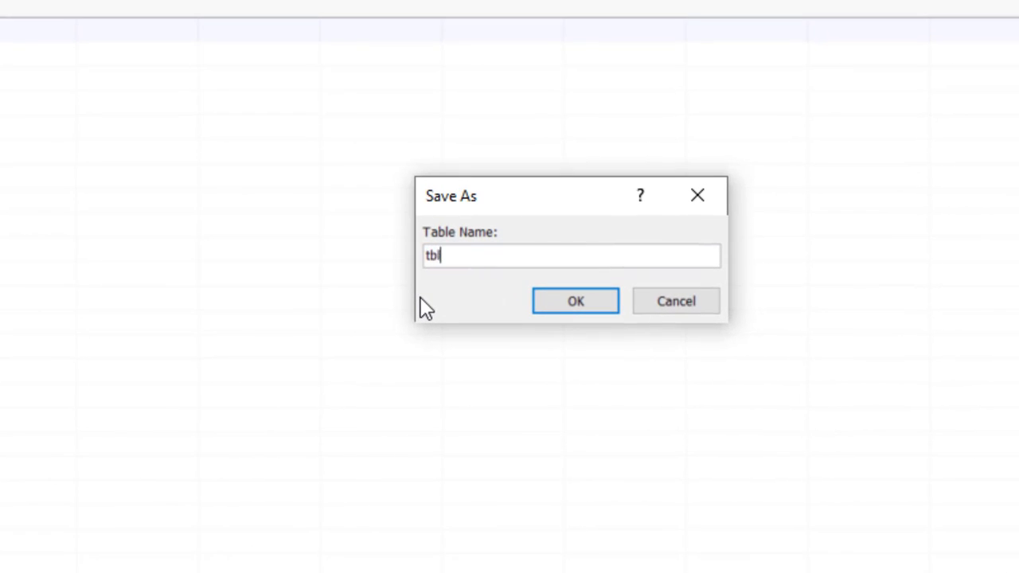
pyautogui.write('LibraryUser')
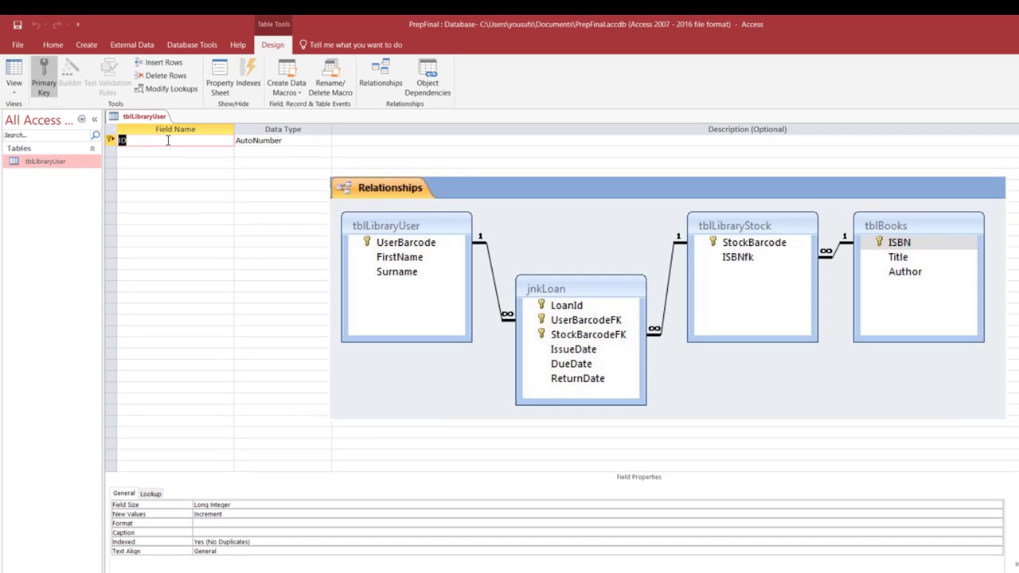
# - Rename the key field to UserBarcode as a Number with Long Integer size
pyautogui.write('UserBarcode')
pyautogui.press('Tab')
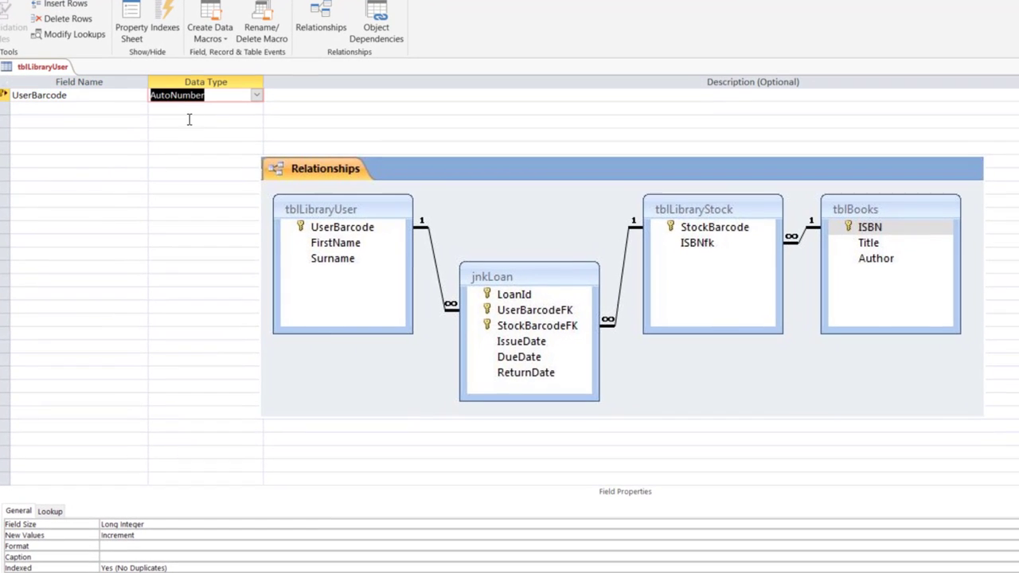
pyautogui.click(257, 96)
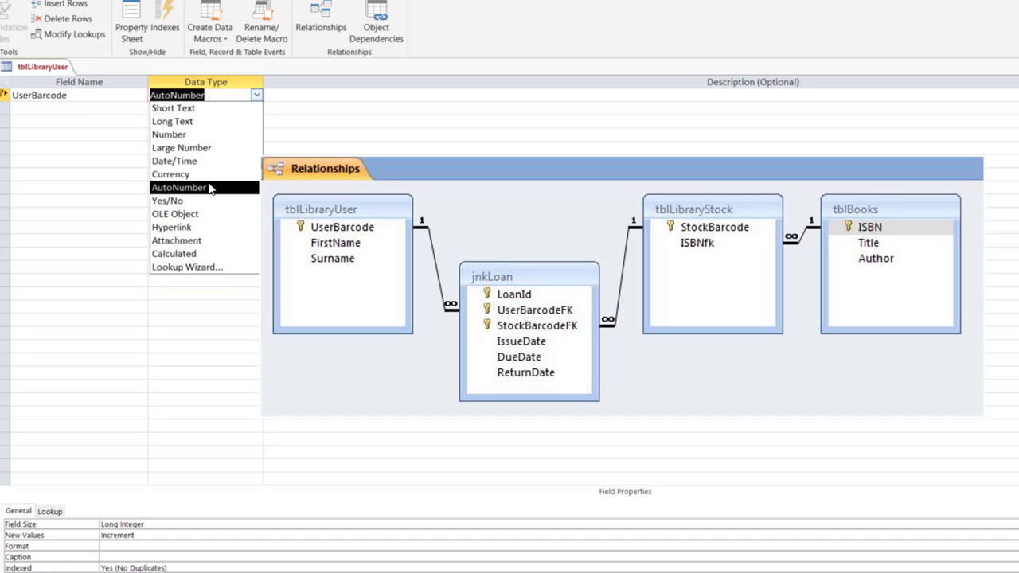
pyautogui.click(202, 135)
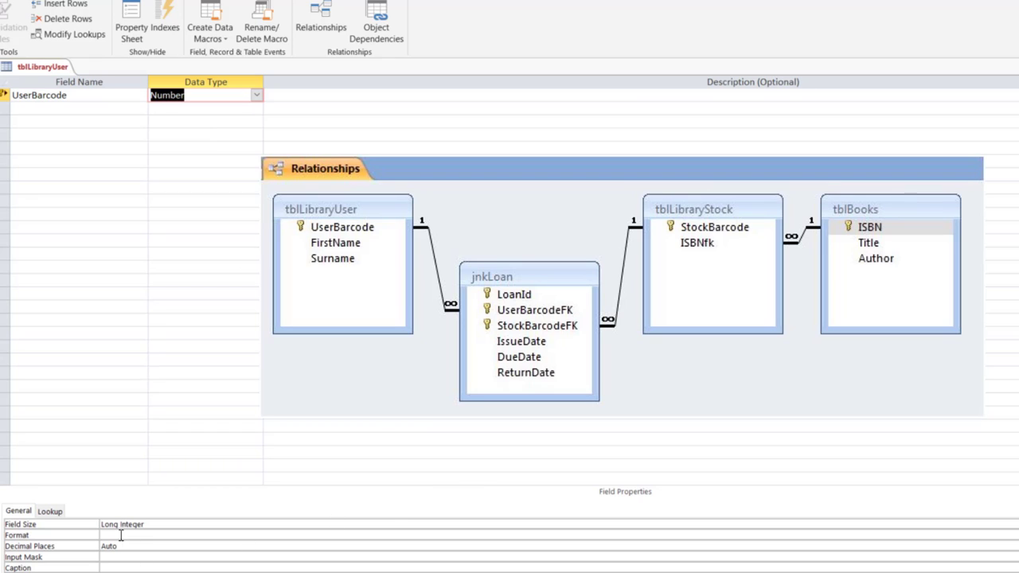
pyautogui.click(169, 525)
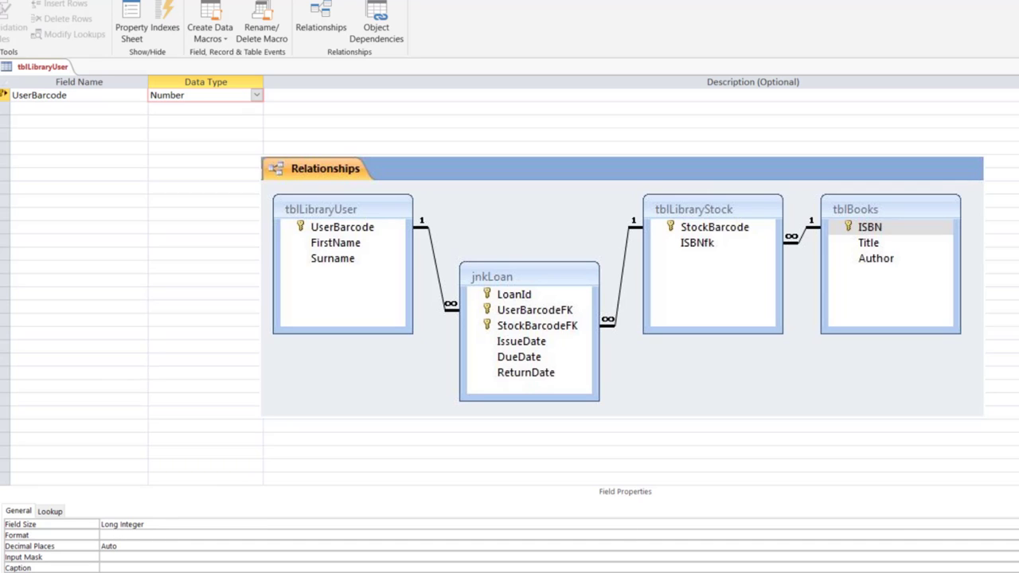
pyautogui.hotkey('alt', 'Down')
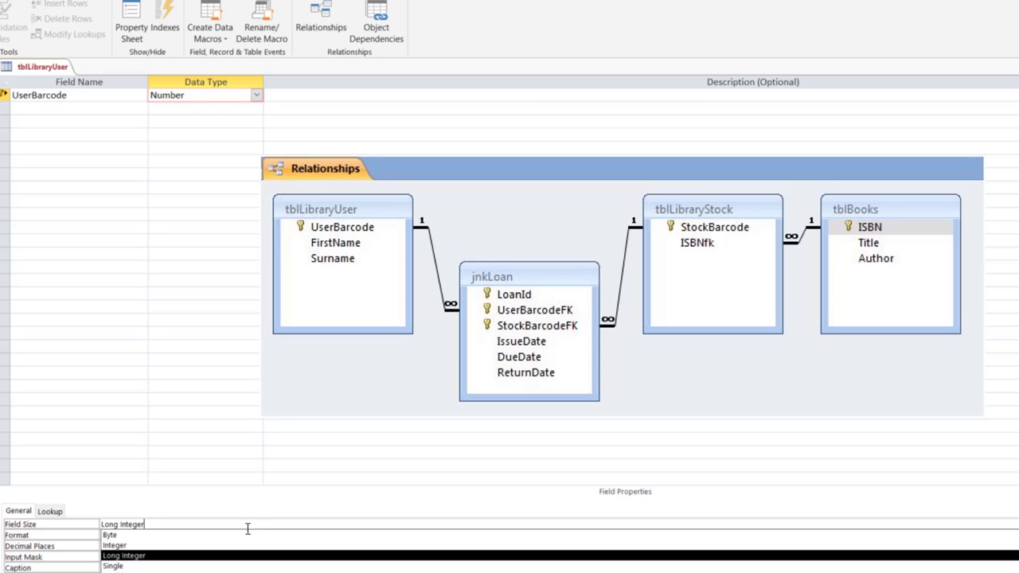
pyautogui.click(124, 557)
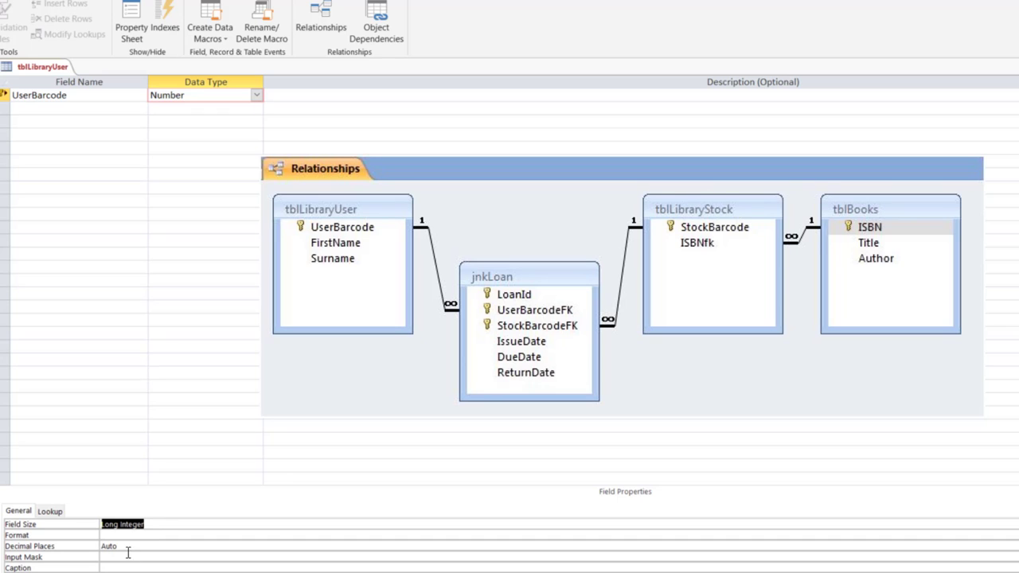
# - Add FirstName and Surname Short Text fields, each with field size 25
pyautogui.click(90, 108)
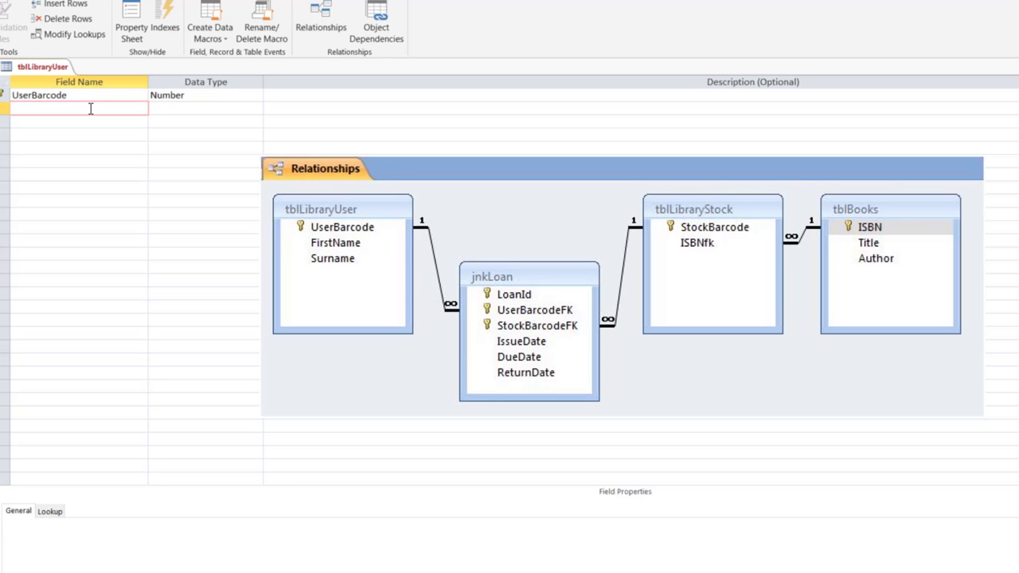
pyautogui.write('FirstName')
pyautogui.press('Tab')
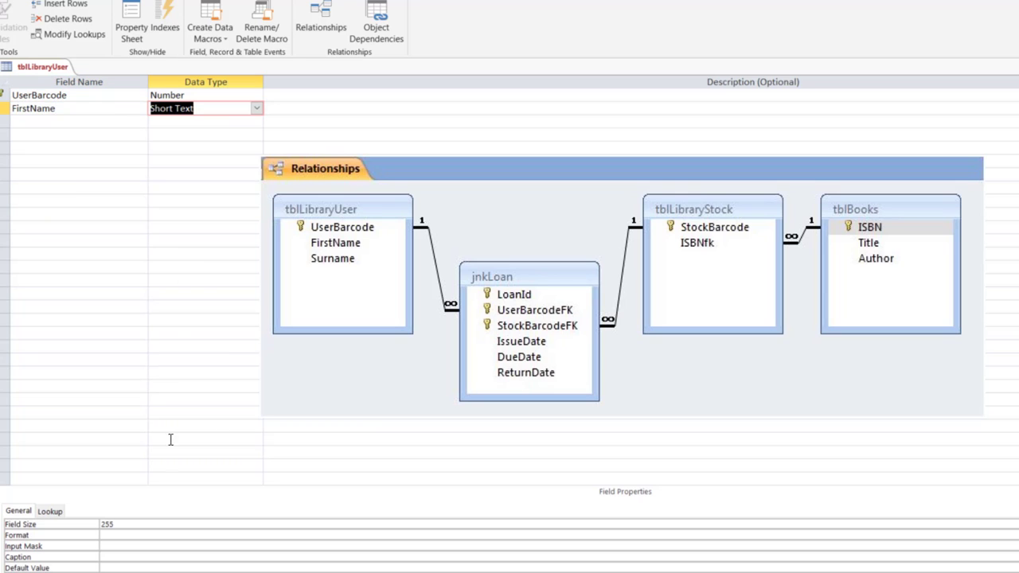
pyautogui.click(121, 529)
pyautogui.press('BackSpace')
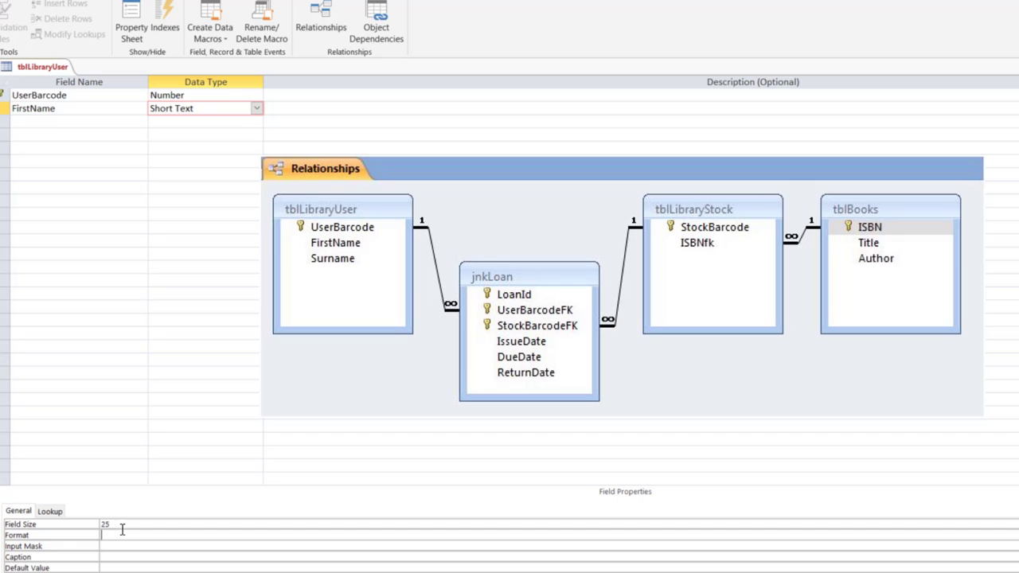
pyautogui.click(129, 121)
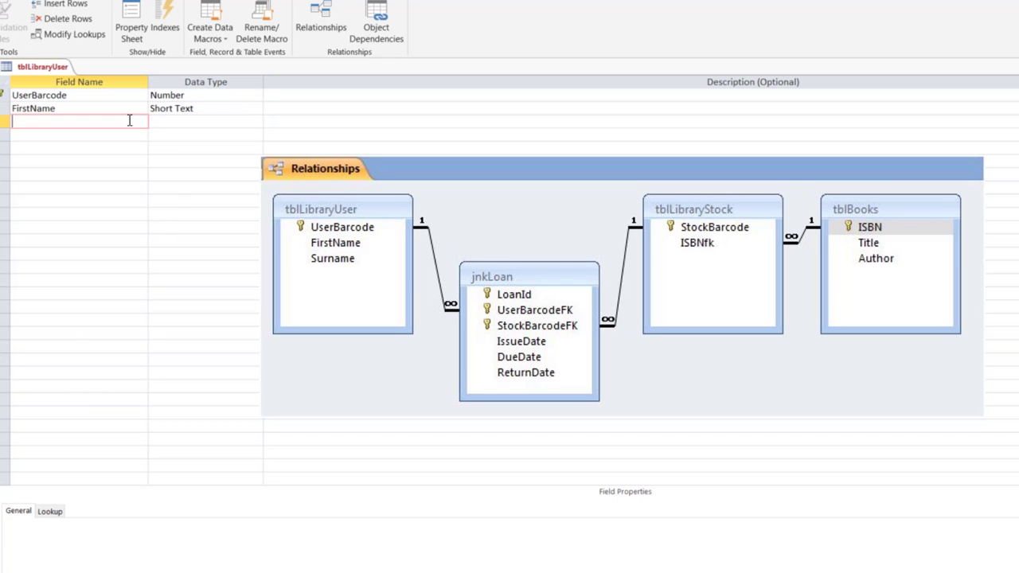
pyautogui.write('Surname')
pyautogui.press('Tab')
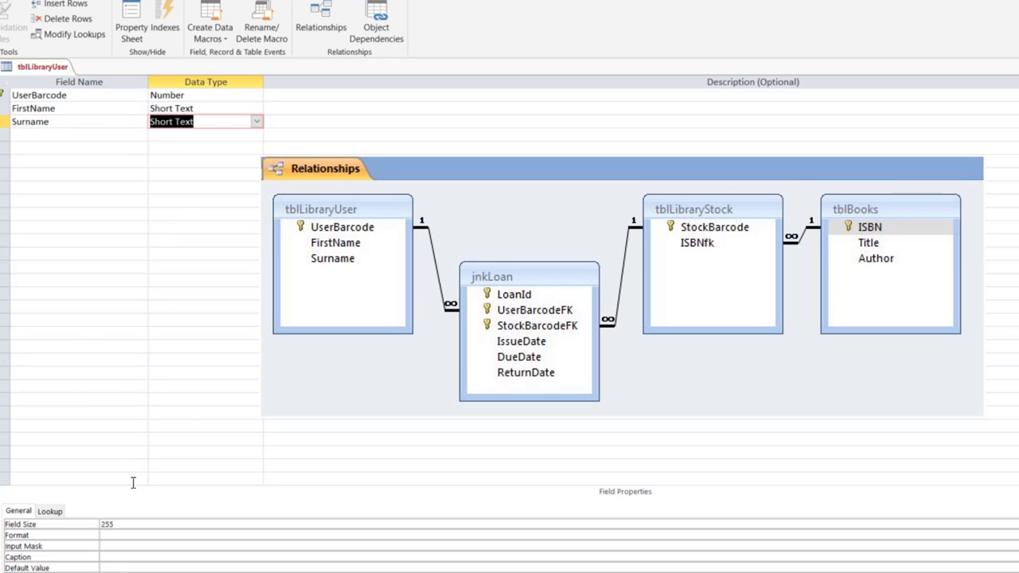
pyautogui.click(137, 525)
pyautogui.press('BackSpace')
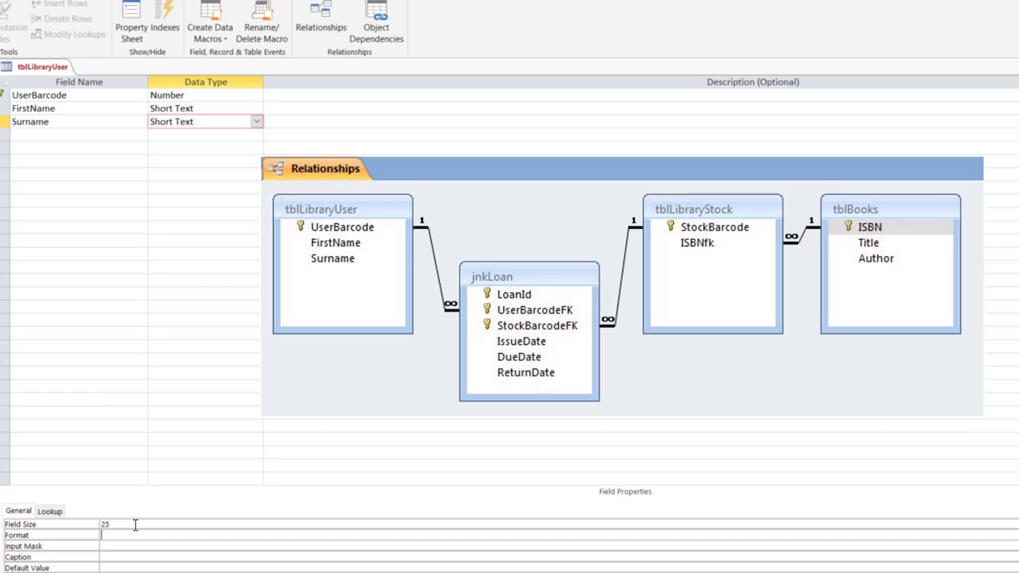
pyautogui.press('Tab')
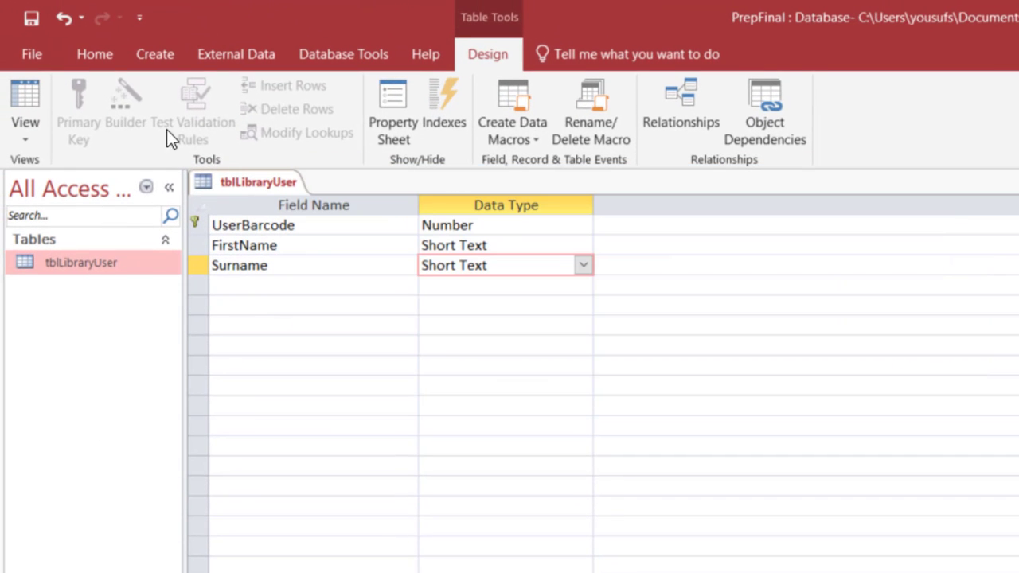
# - Save tblLibraryUser, then create a new table saved as jnkLoan in Design view
pyautogui.click(26, 21)
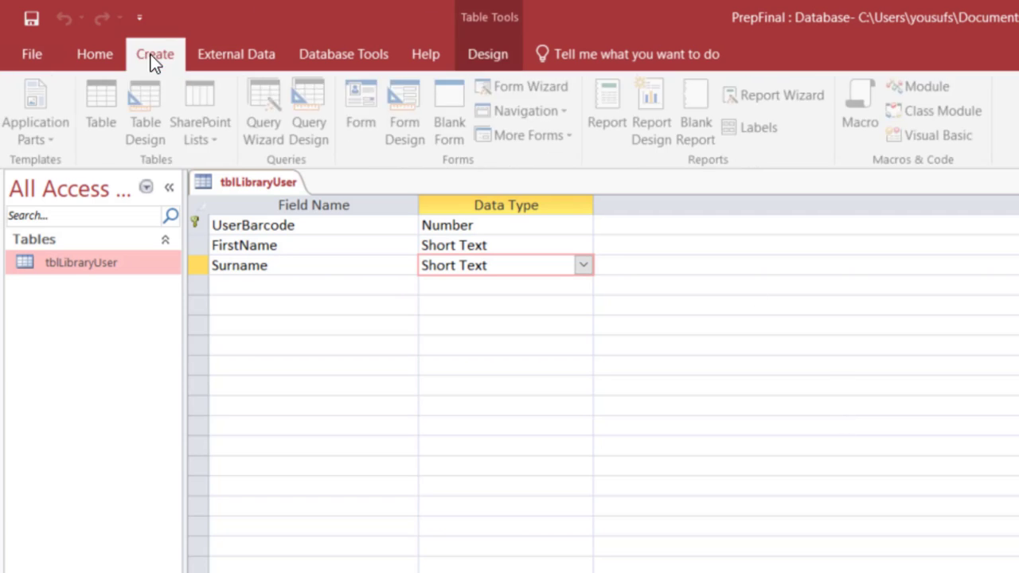
pyautogui.click(105, 98)
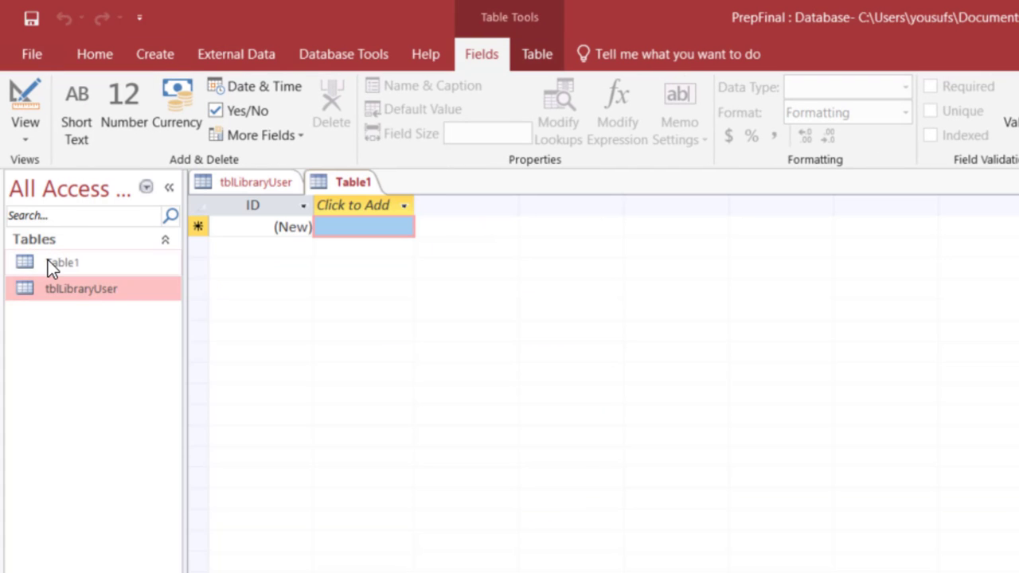
pyautogui.click(49, 262)
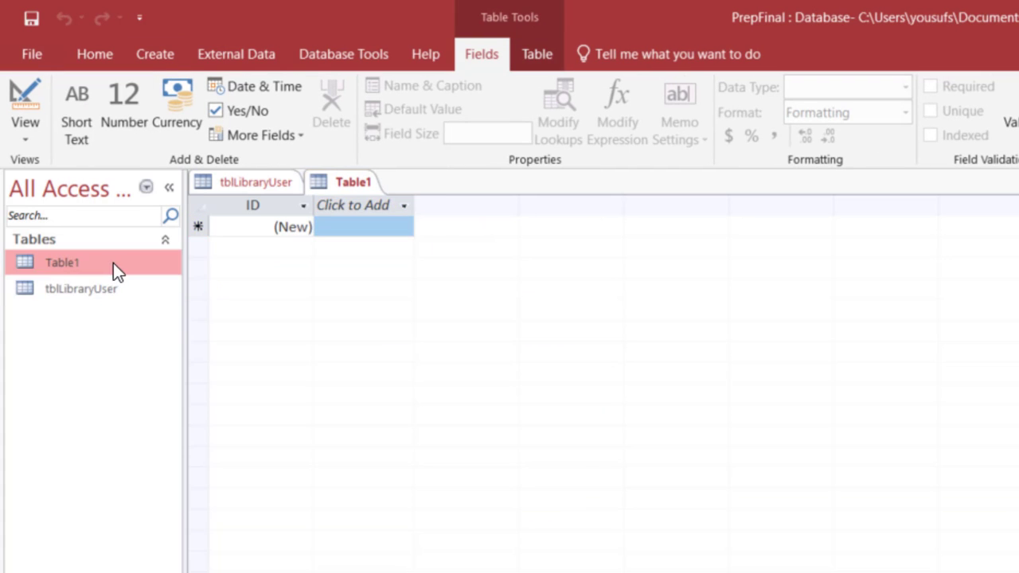
pyautogui.click(32, 90)
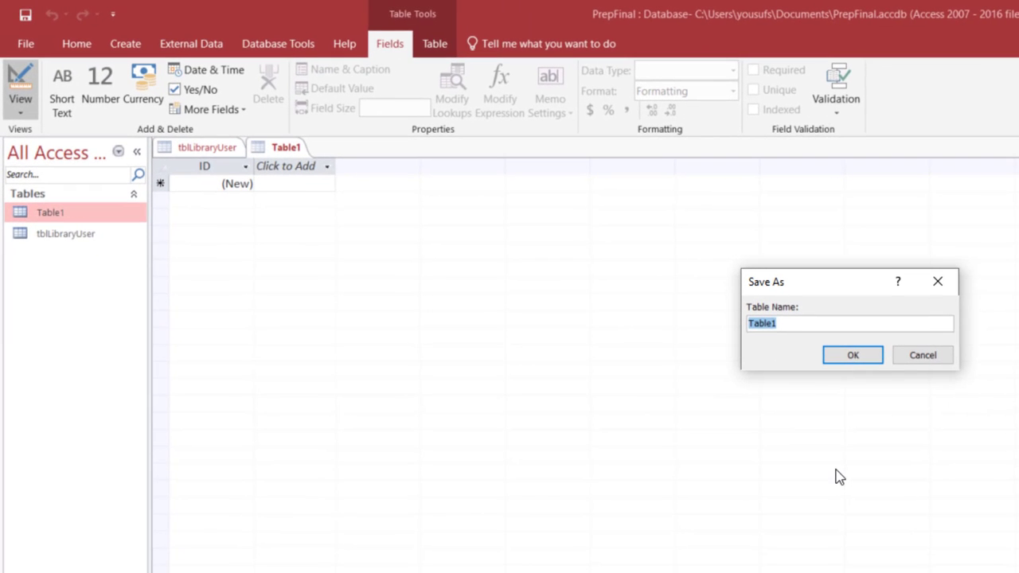
pyautogui.write('jnkLoan')
pyautogui.click(852, 355)
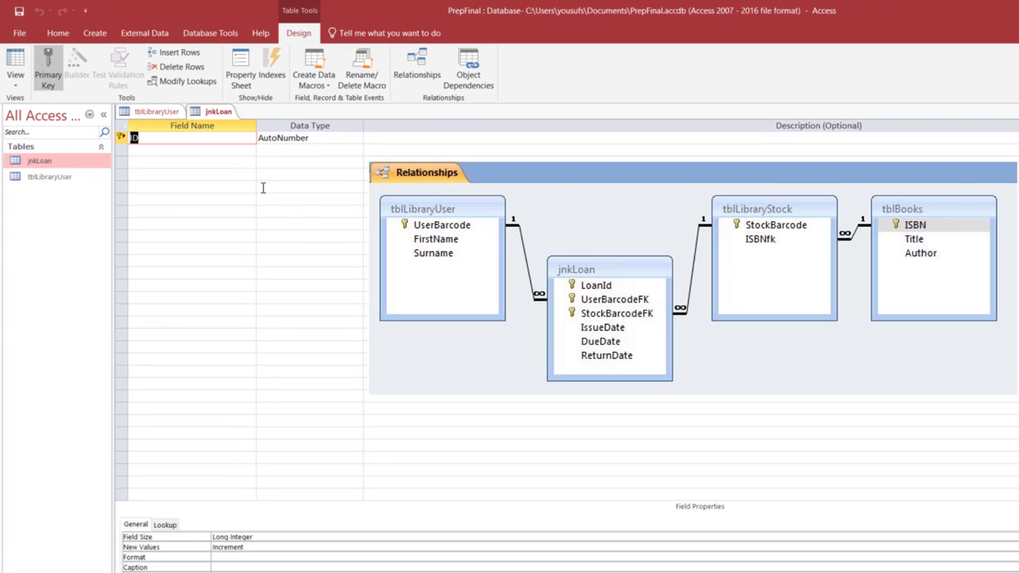
# - Add Number fields LoanId, UserbarcodeFK and StockBarcodeFK to jnkLoan
pyautogui.write('LoanId')
pyautogui.press('Tab')
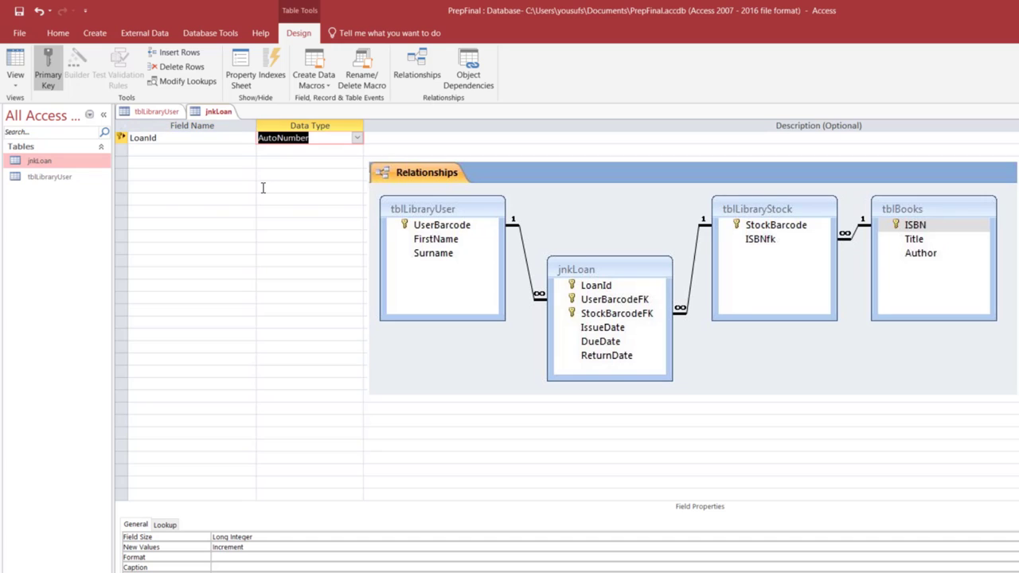
pyautogui.write('Number')
pyautogui.click(231, 150)
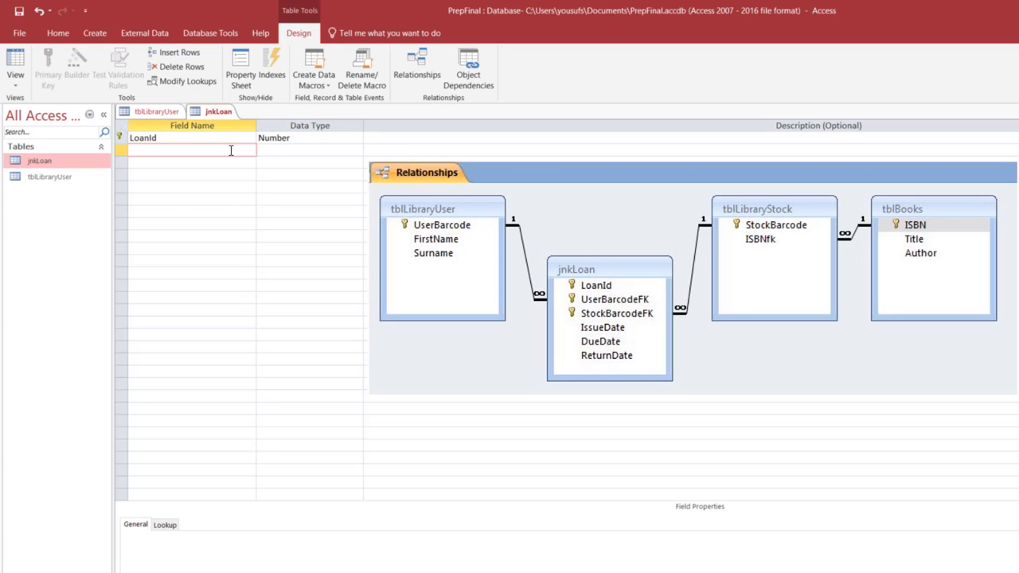
pyautogui.write('User')
pyautogui.press('BackSpace')
pyautogui.press('BackSpace')
pyautogui.press('BackSpace')
pyautogui.press('BackSpace')
pyautogui.write('Usee')
pyautogui.write('barcode')
pyautogui.write('FK')
pyautogui.press('Tab')
pyautogui.write('Number')
pyautogui.click(175, 166)
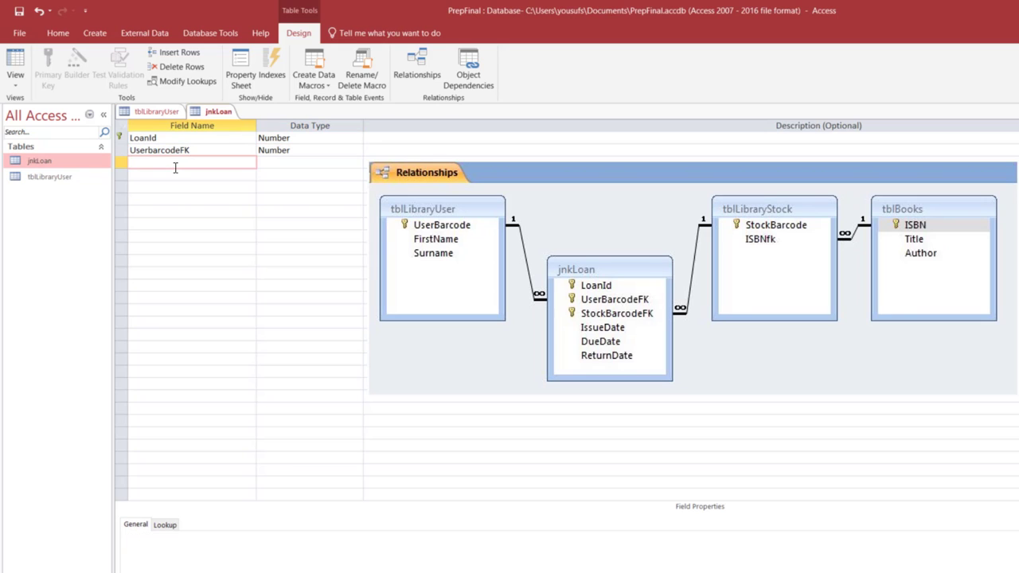
pyautogui.write('StockBarcodeFK')
pyautogui.press('Tab')
pyautogui.write('Number')
# - Correct the second field's name to UserBarcodeFK with a capital B
pyautogui.click(167, 151)
pyautogui.click(149, 150)
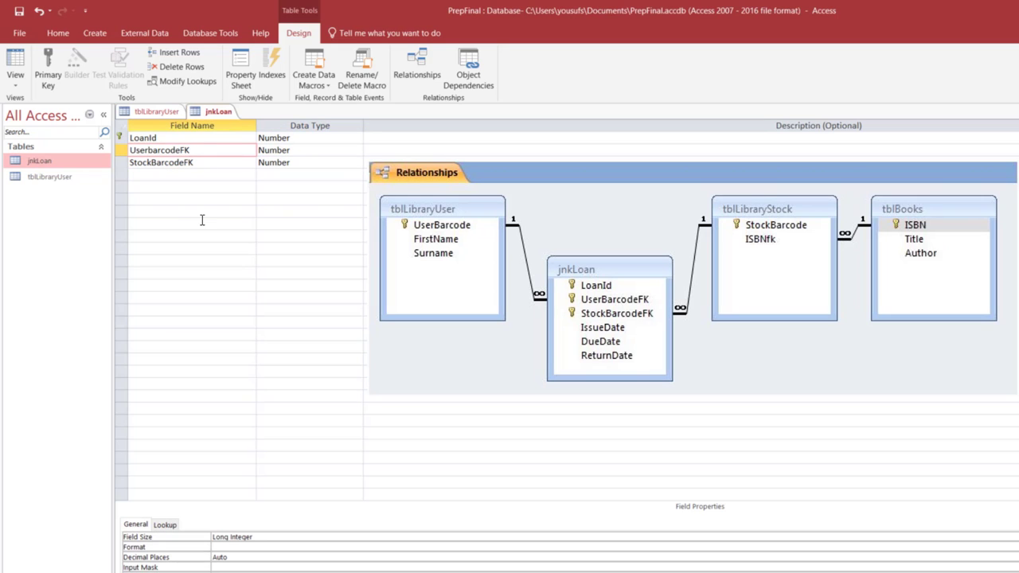
pyautogui.press('Delete')
pyautogui.write('B')
# - Add IssueDate, DueDate and ReturnDate fields, each of type Date/Time
pyautogui.click(184, 176)
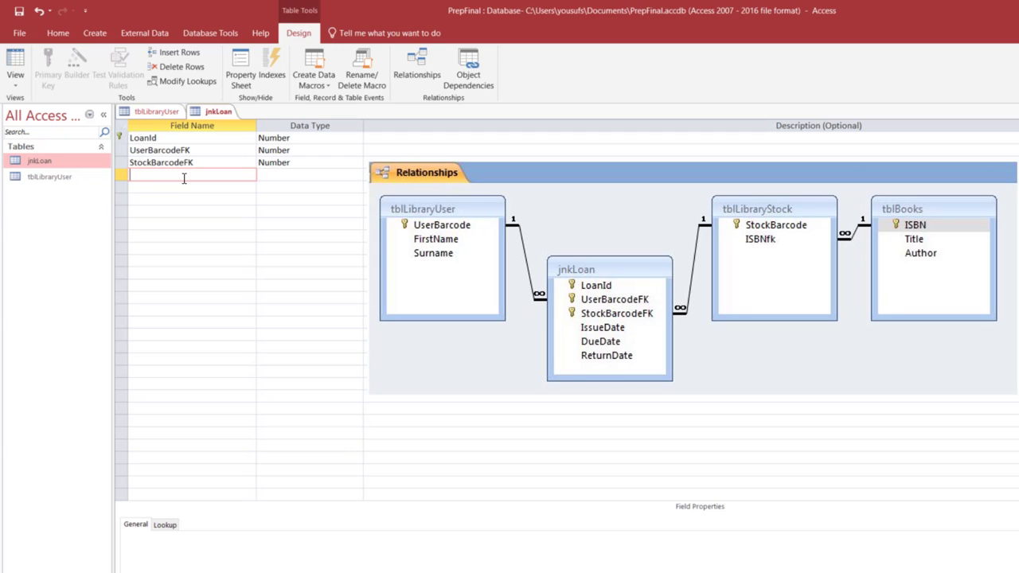
pyautogui.write('IssueDate')
pyautogui.press('Tab')
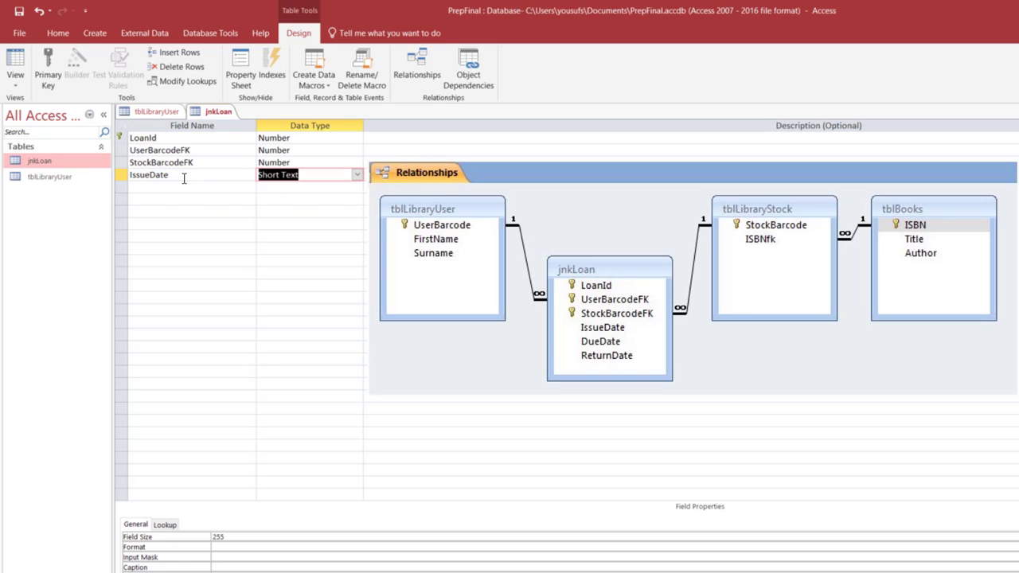
pyautogui.write('Date/Time')
pyautogui.click(145, 188)
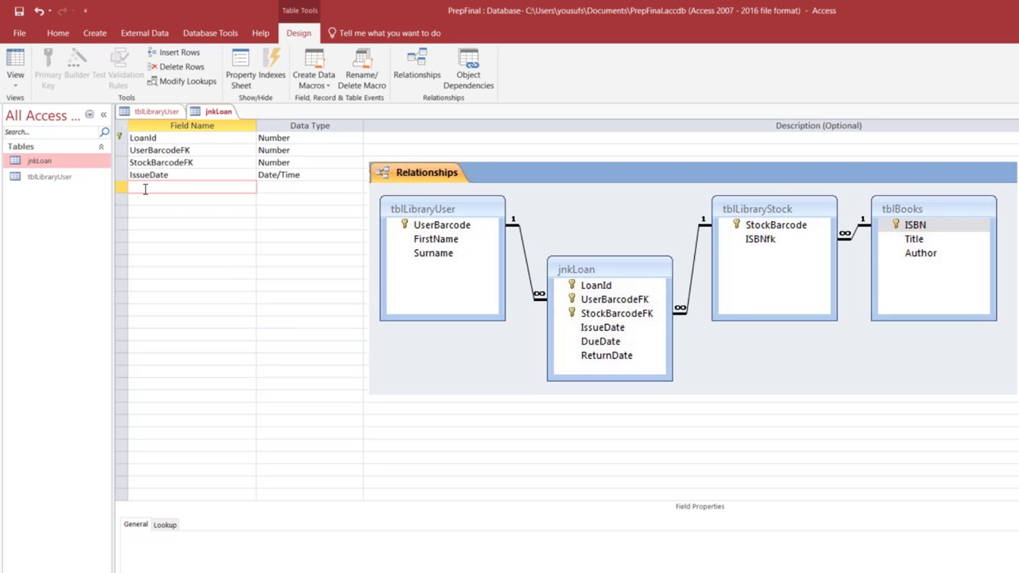
pyautogui.write('DueDate')
pyautogui.press('Tab')
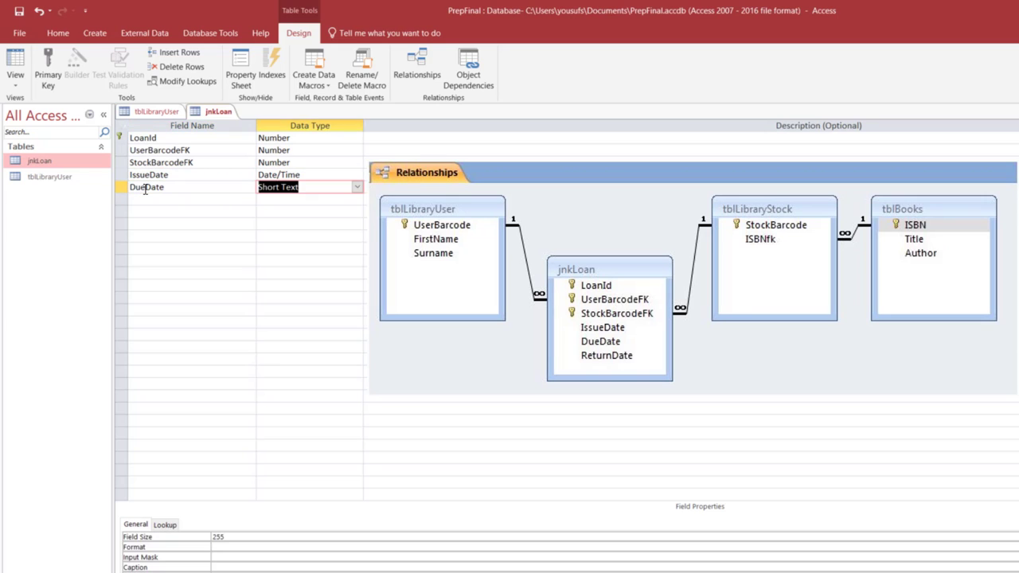
pyautogui.write('date/Time')
pyautogui.press('Tab')
pyautogui.press('Tab')
pyautogui.write('ReturnDate')
pyautogui.press('Tab')
pyautogui.write('d')
pyautogui.press('Tab')
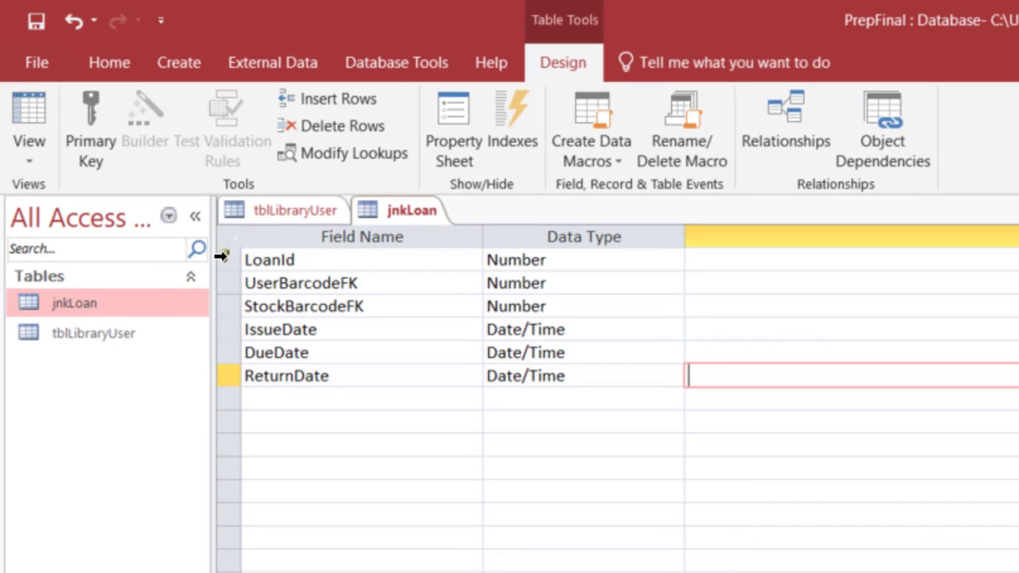
# - Set LoanId, UserBarcodeFK and StockBarcodeFK as jnkLoan's composite primary key, then save
pyautogui.click(223, 259)
pyautogui.moveTo(223, 266); pyautogui.dragTo(226, 305)
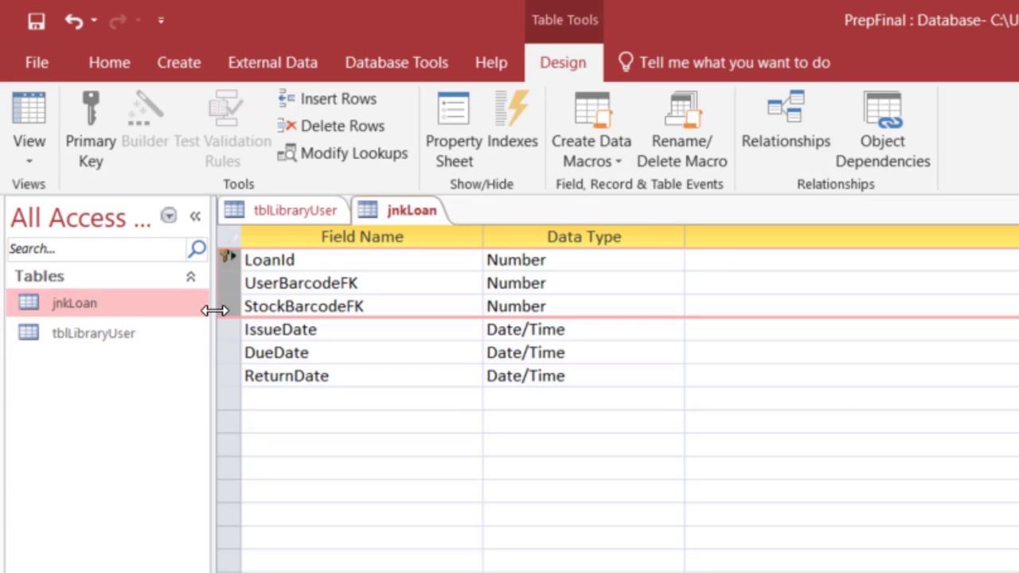
pyautogui.click(94, 113)
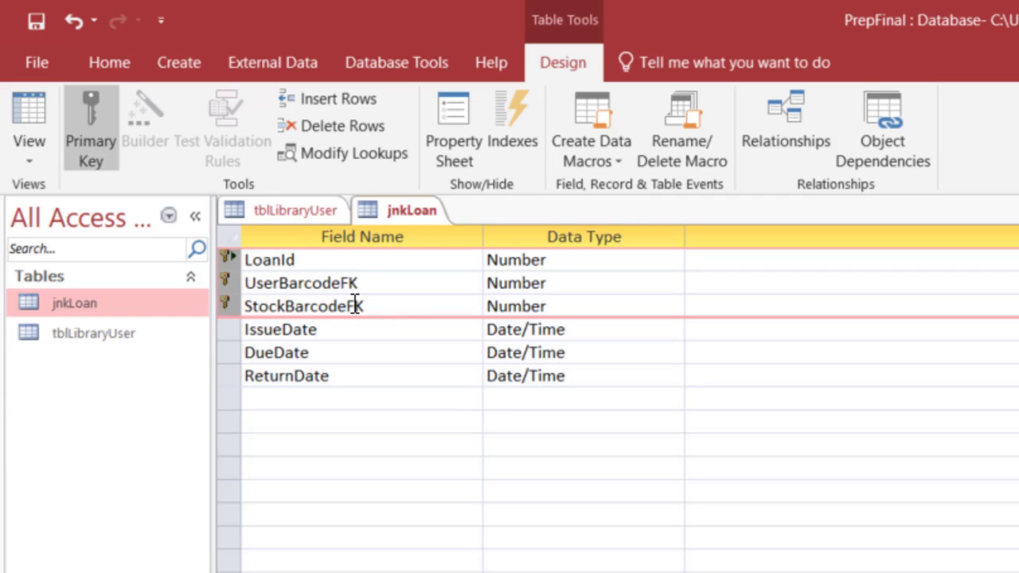
pyautogui.click(406, 305)
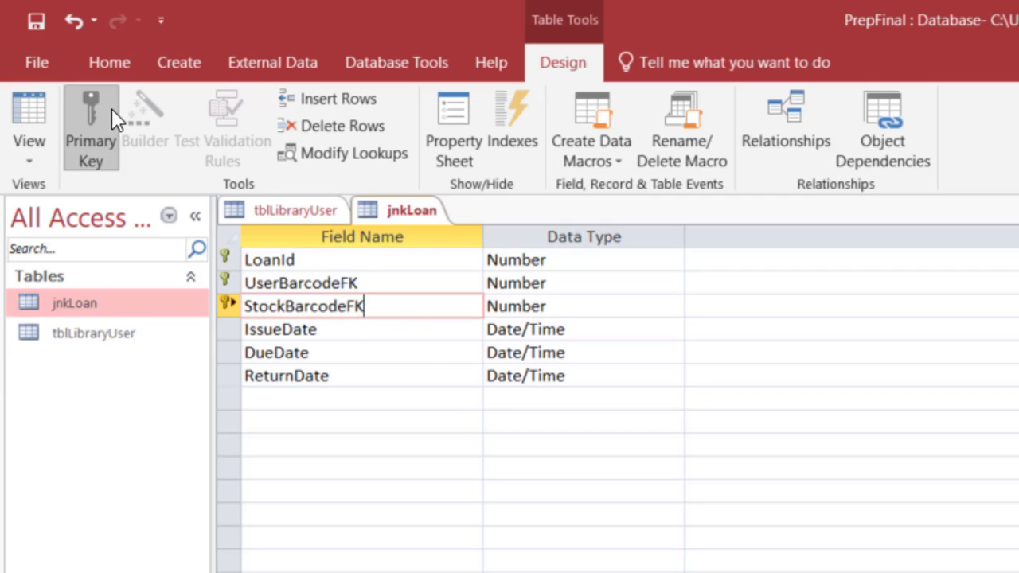
pyautogui.click(38, 22)
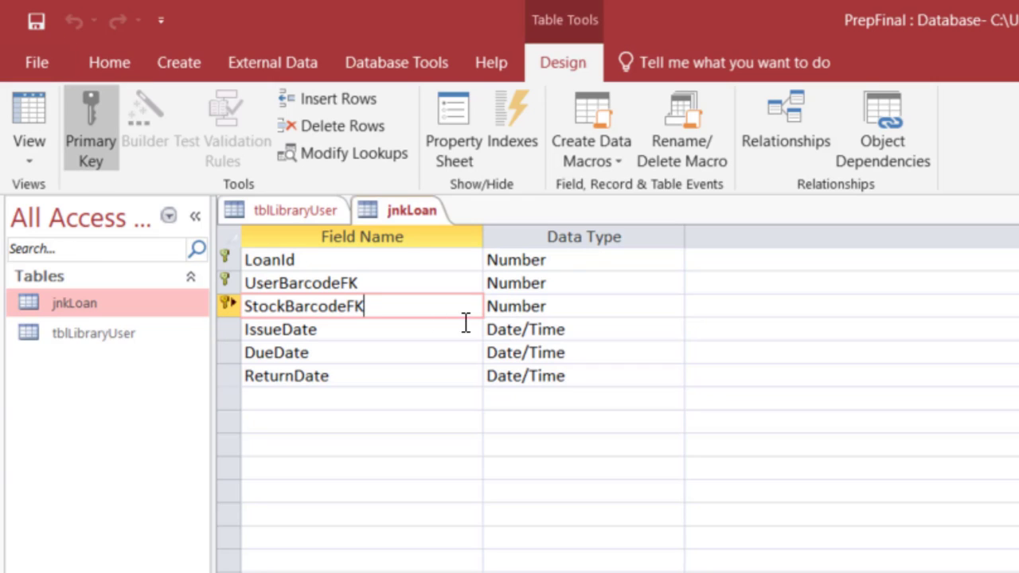
# - Create another new table named tblLibraryStock and open it in Design view
pyautogui.click(179, 62)
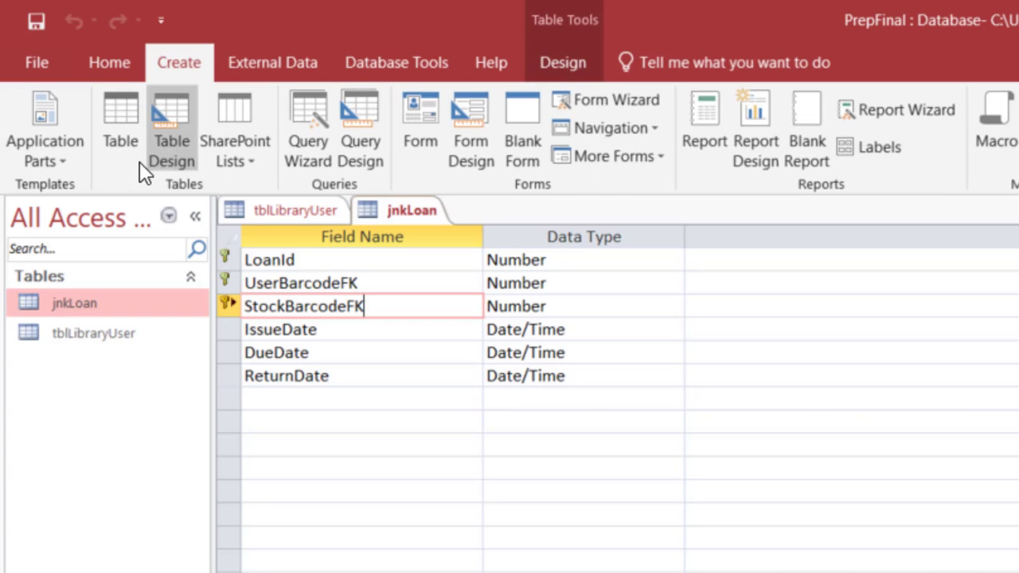
pyautogui.click(107, 143)
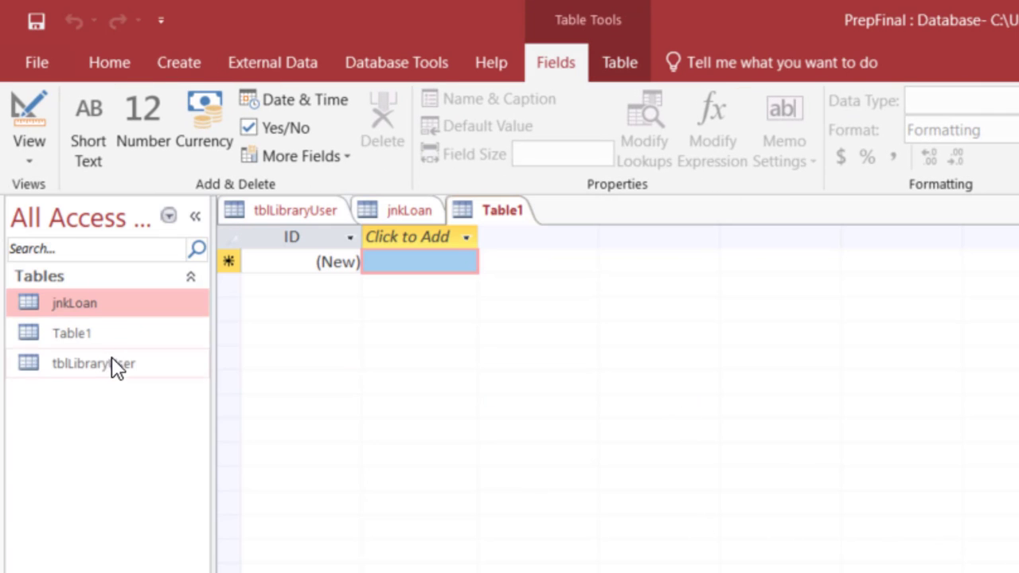
pyautogui.click(79, 330)
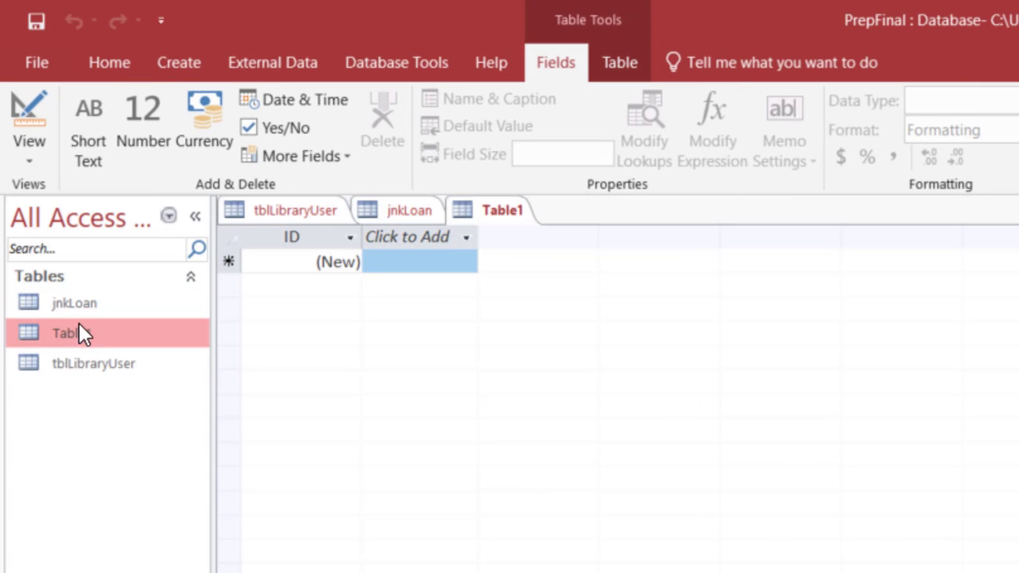
pyautogui.click(31, 107)
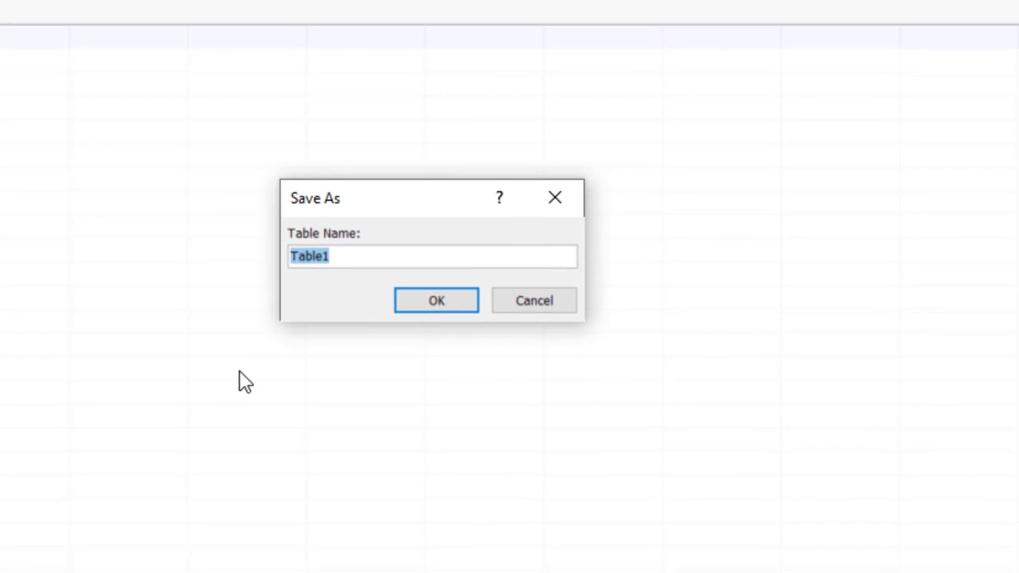
pyautogui.write('tblLi')
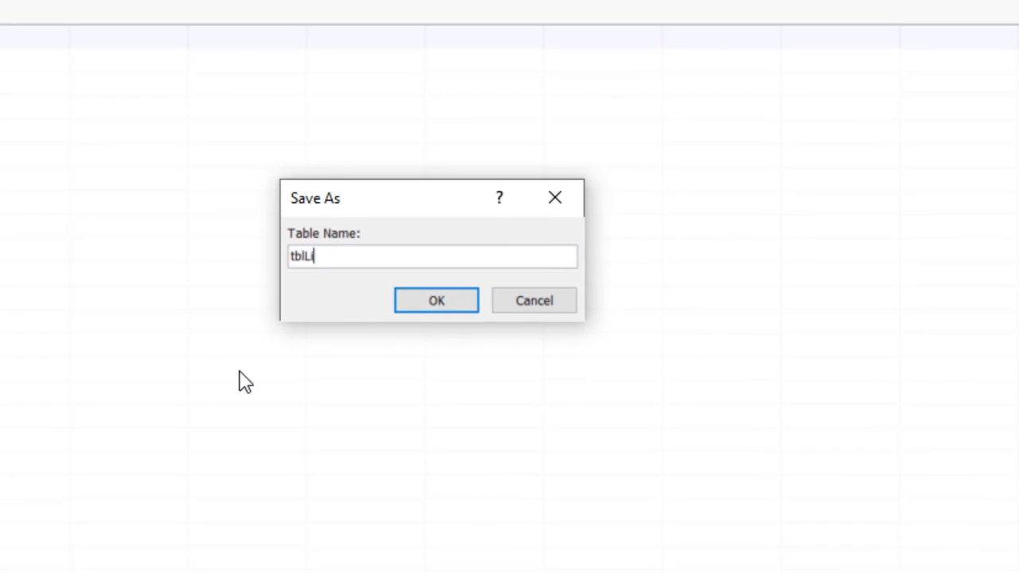
pyautogui.write('braryStock')
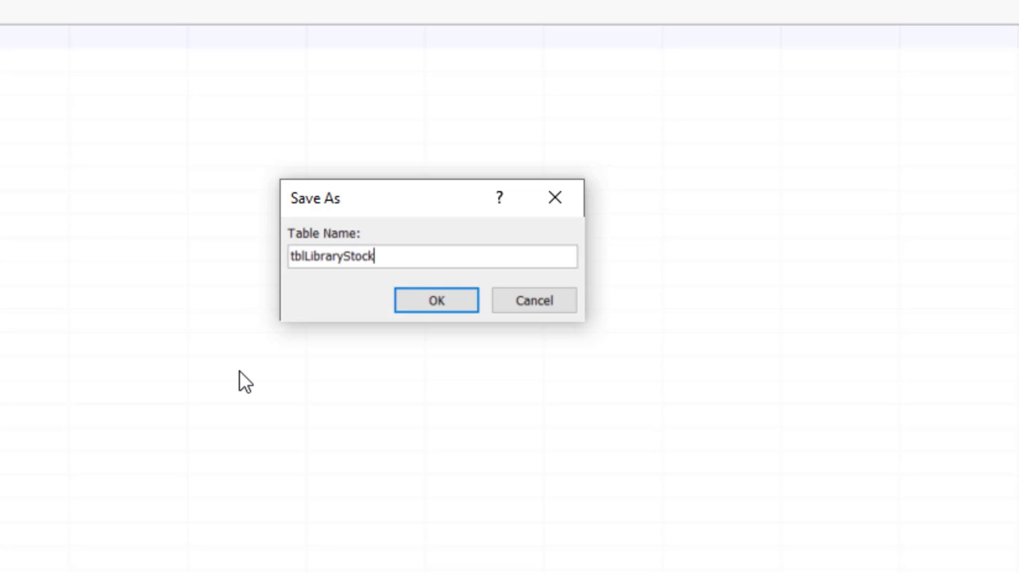
pyautogui.click(443, 310)
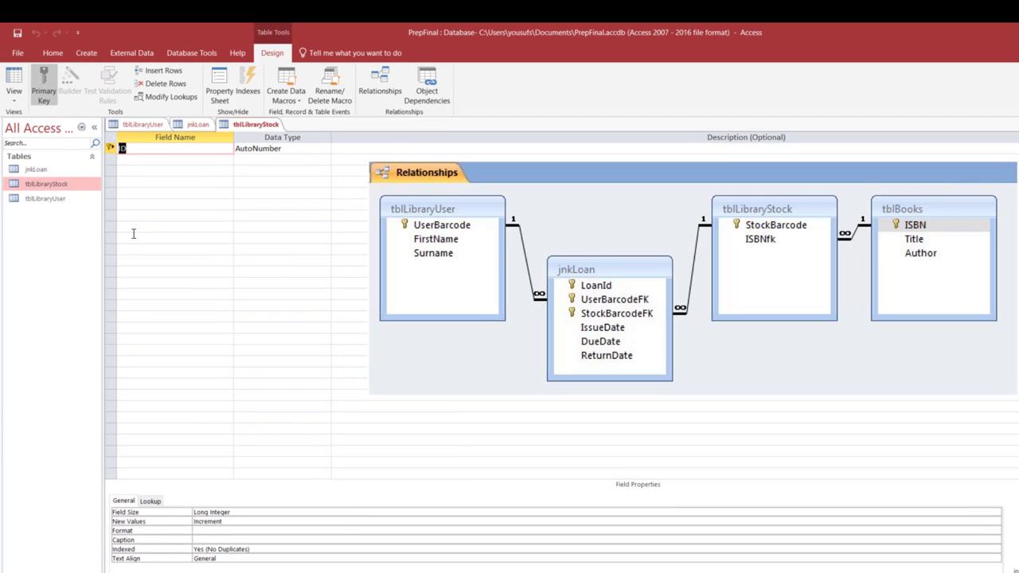
# - Define StockBarcode and ISBNfk as Number fields and save tblLibraryStock
pyautogui.click(139, 148)
pyautogui.press('BackSpace')
pyautogui.press('BackSpace')
pyautogui.write('StockBarcode')
pyautogui.press('Tab')
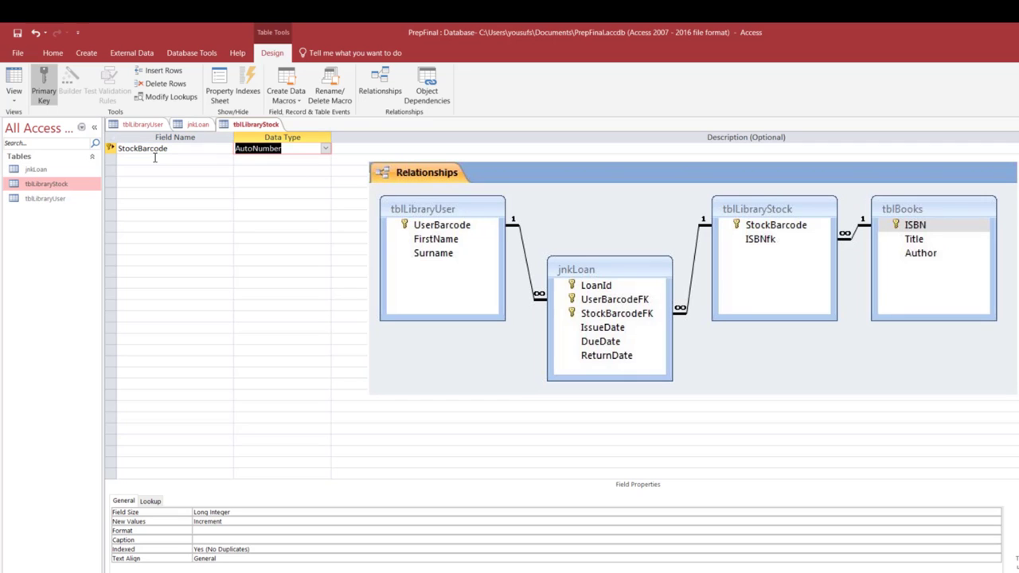
pyautogui.write('n')
pyautogui.press('Tab')
pyautogui.click(156, 159)
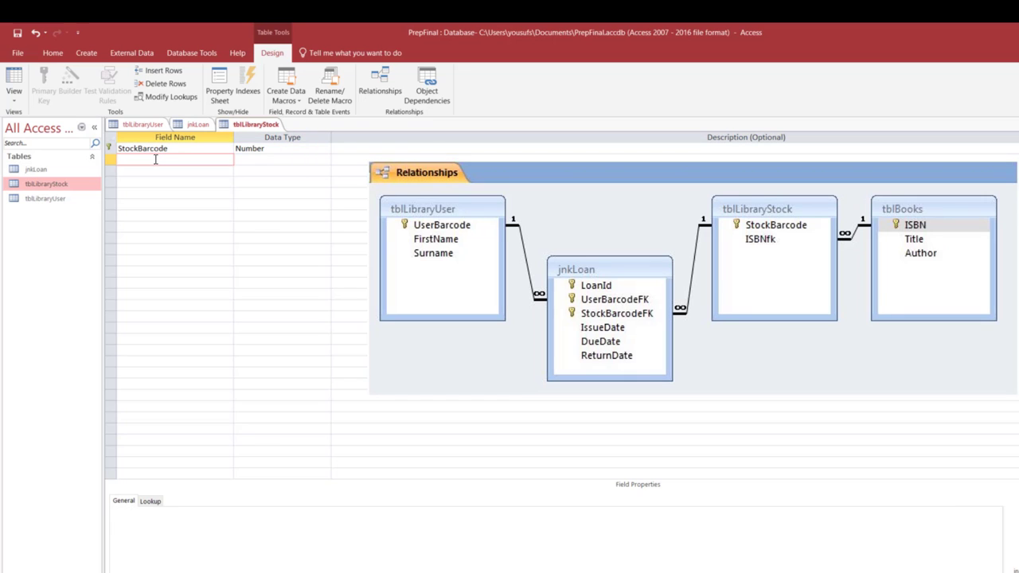
pyautogui.write('ISBNfk')
pyautogui.press('Tab')
pyautogui.write('n')
pyautogui.press('Tab')
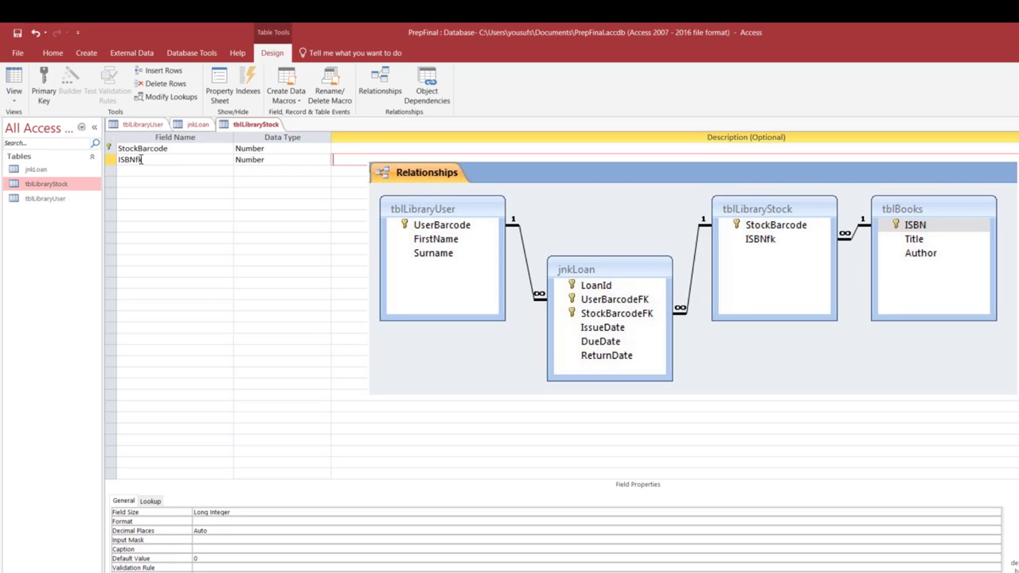
pyautogui.click(17, 35)
pyautogui.click(293, 161)
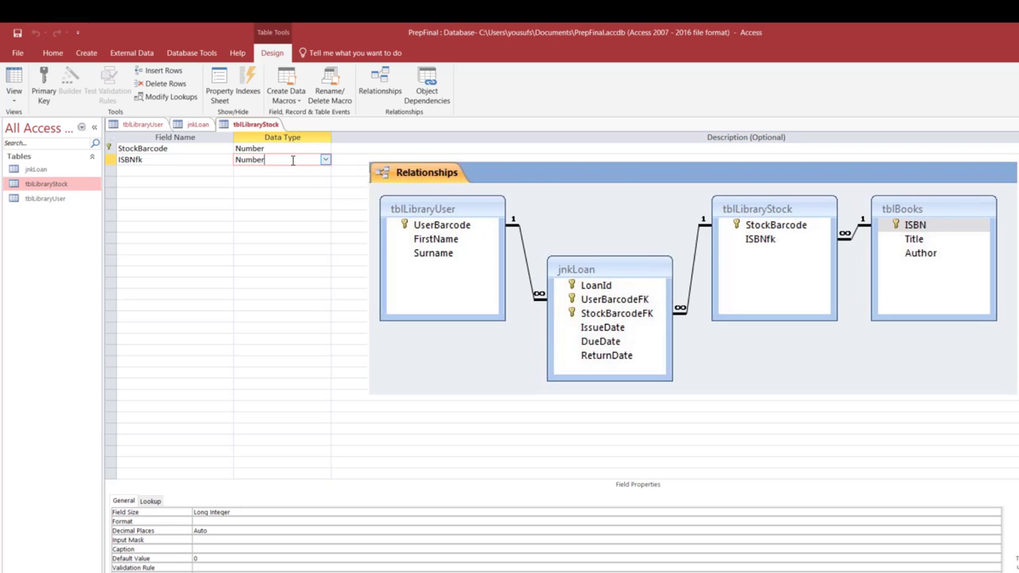
# - Create a new table named tblBooks with ISBN as a Number field
pyautogui.click(86, 53)
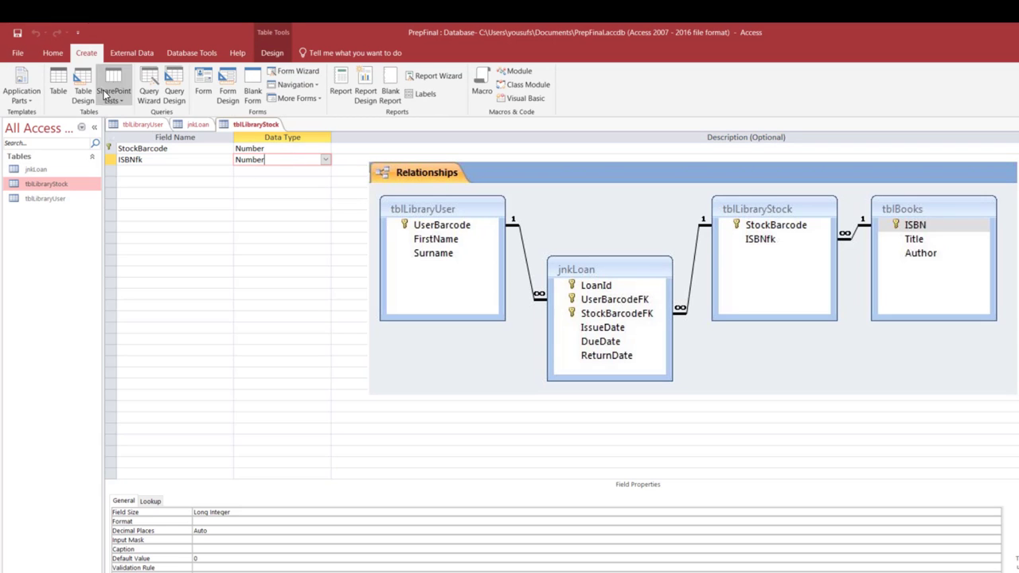
pyautogui.click(58, 84)
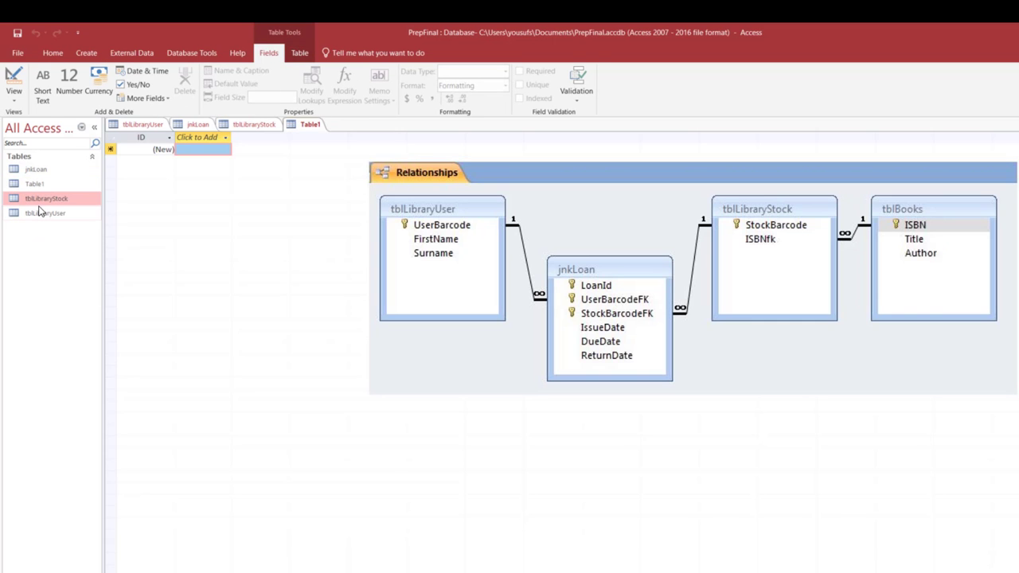
pyautogui.click(41, 182)
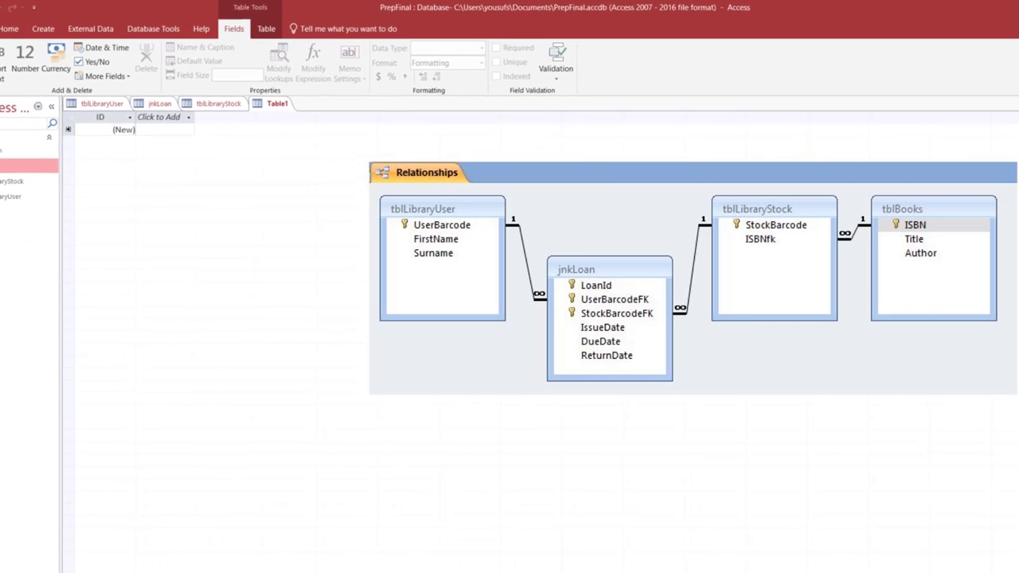
pyautogui.click(24, 96)
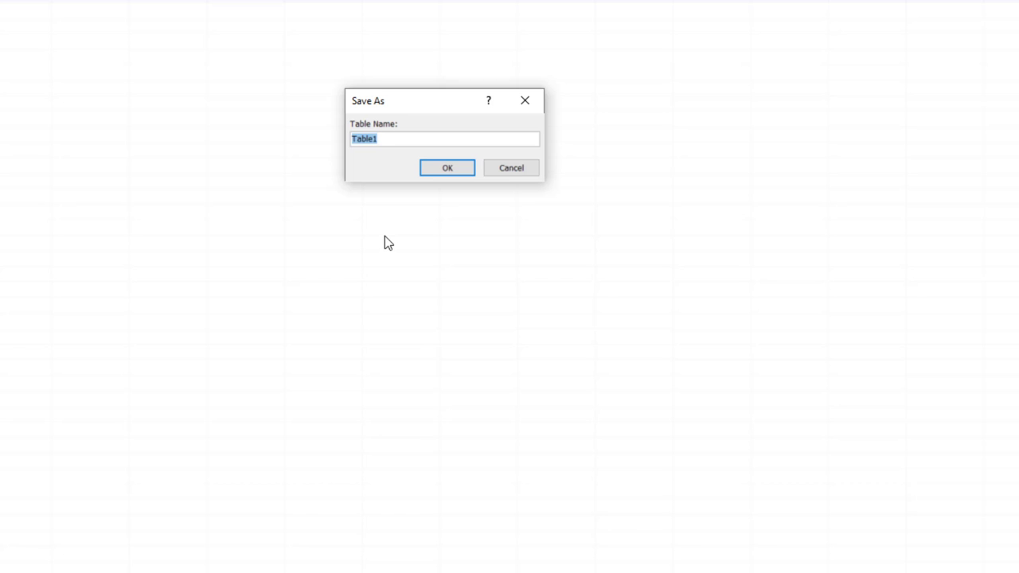
pyautogui.write('tblBooks')
pyautogui.click(448, 168)
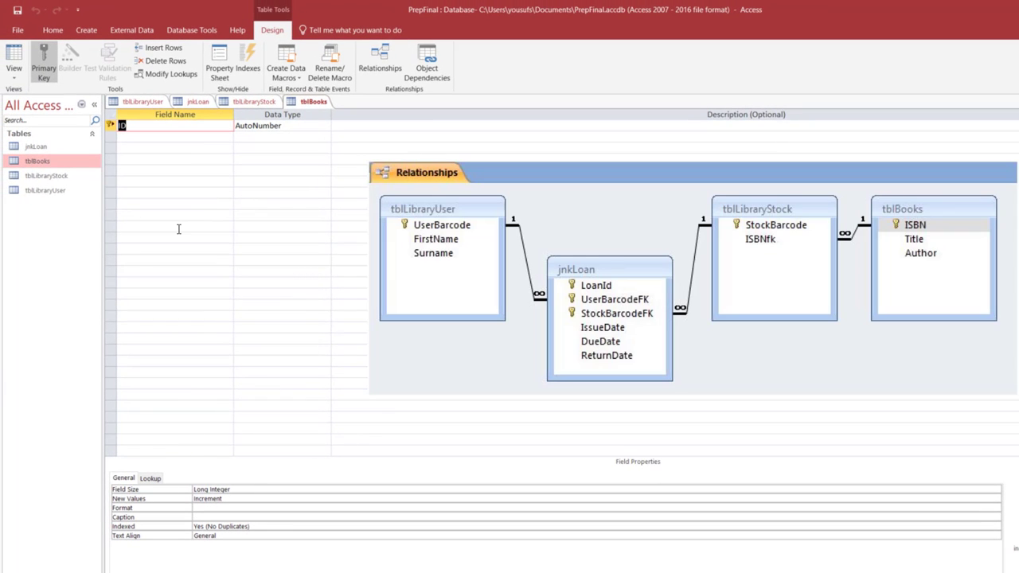
pyautogui.write('ISBN')
pyautogui.press('Tab')
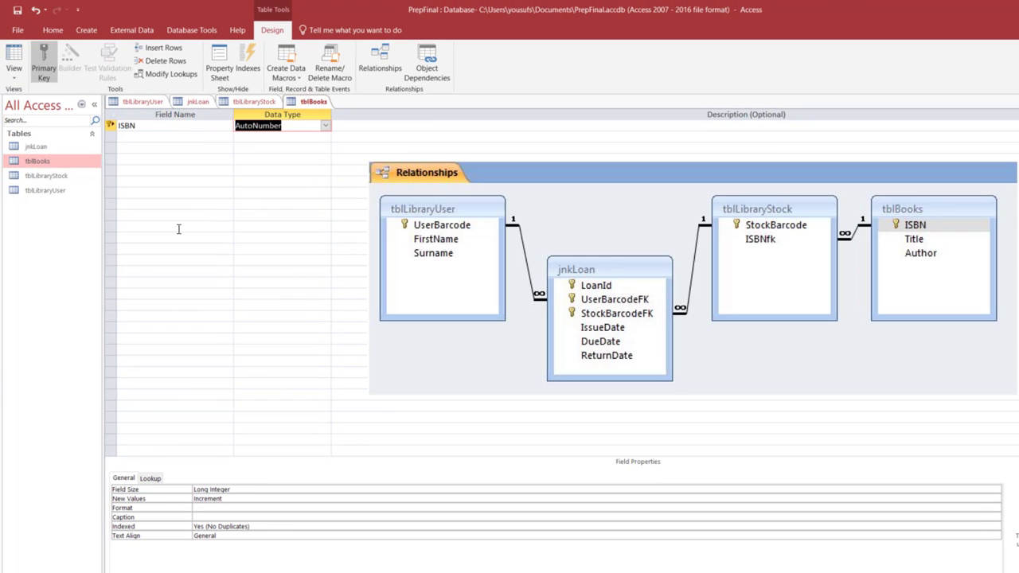
pyautogui.write('Number')
# - Add Title (Short Text, size 50) and Author (Short Text, size 25) fields
pyautogui.click(153, 138)
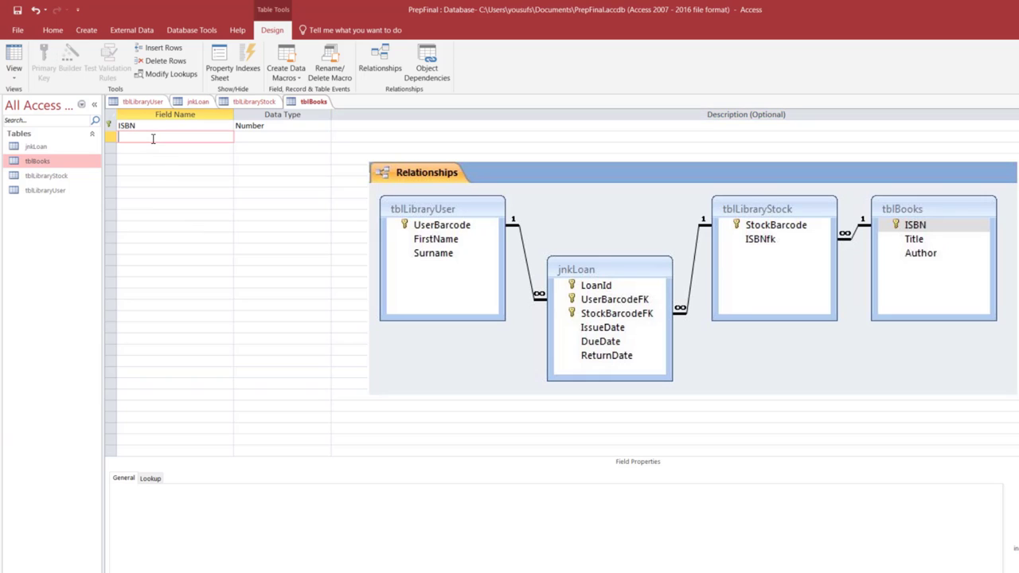
pyautogui.write('Title')
pyautogui.press('Tab')
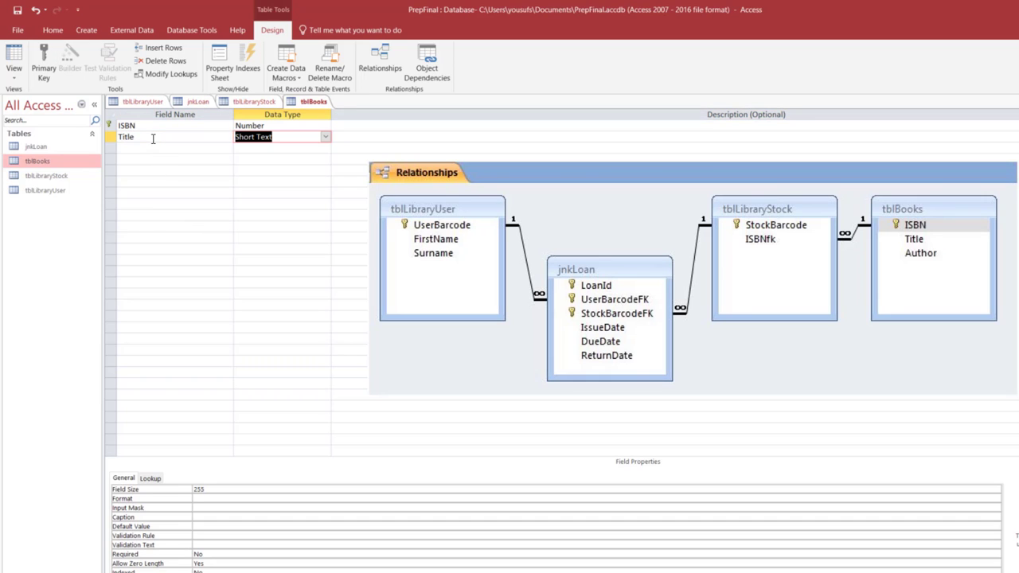
pyautogui.doubleClick(200, 489)
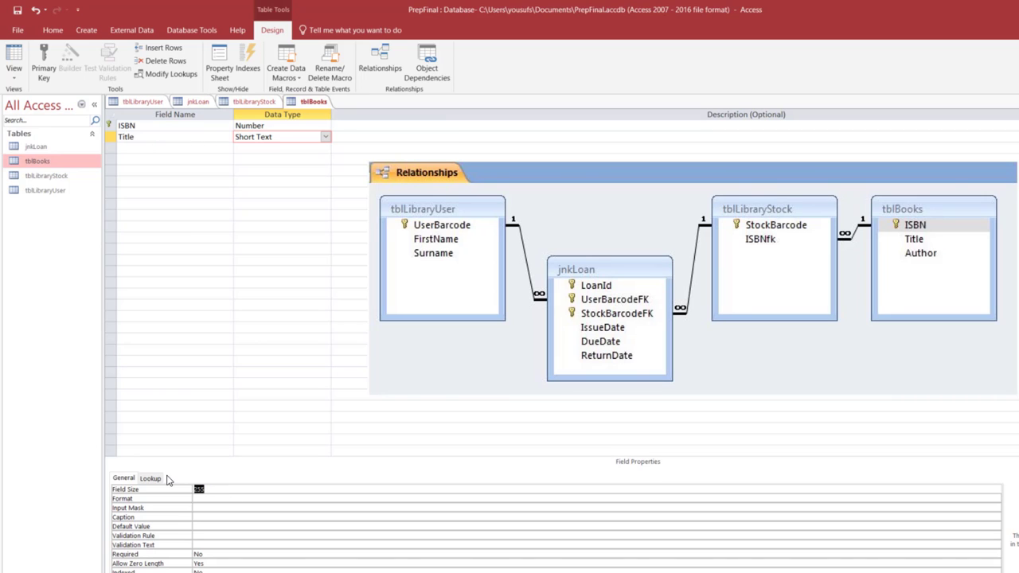
pyautogui.write('50')
pyautogui.press('Tab')
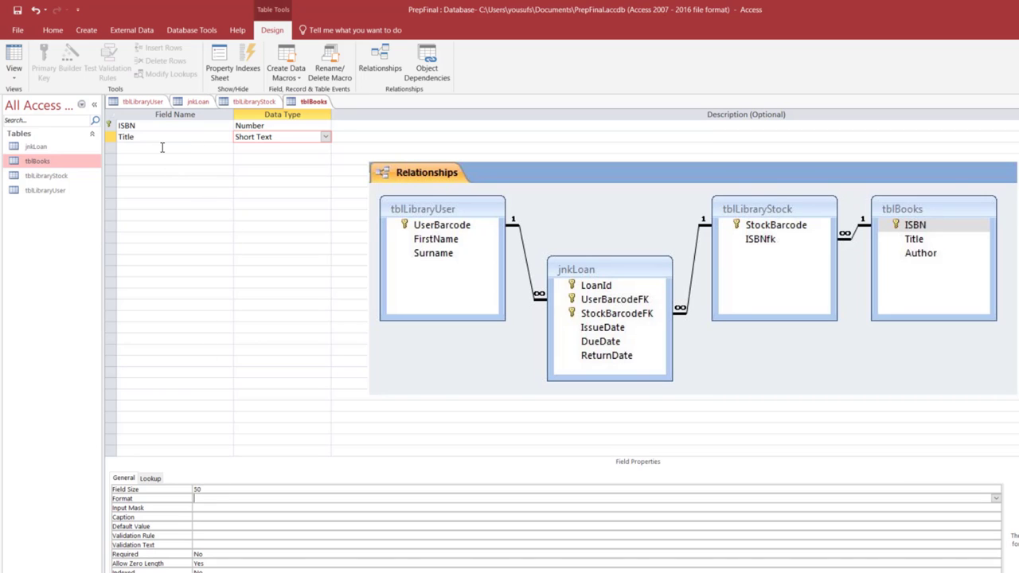
pyautogui.click(161, 148)
pyautogui.write('Author')
pyautogui.press('Tab')
pyautogui.click(247, 490)
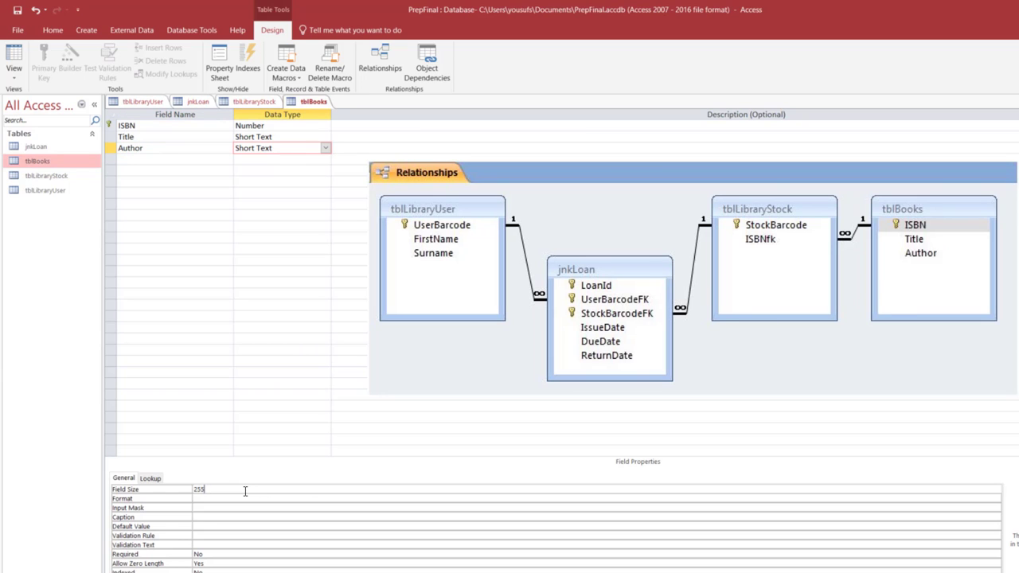
pyautogui.press('Return')
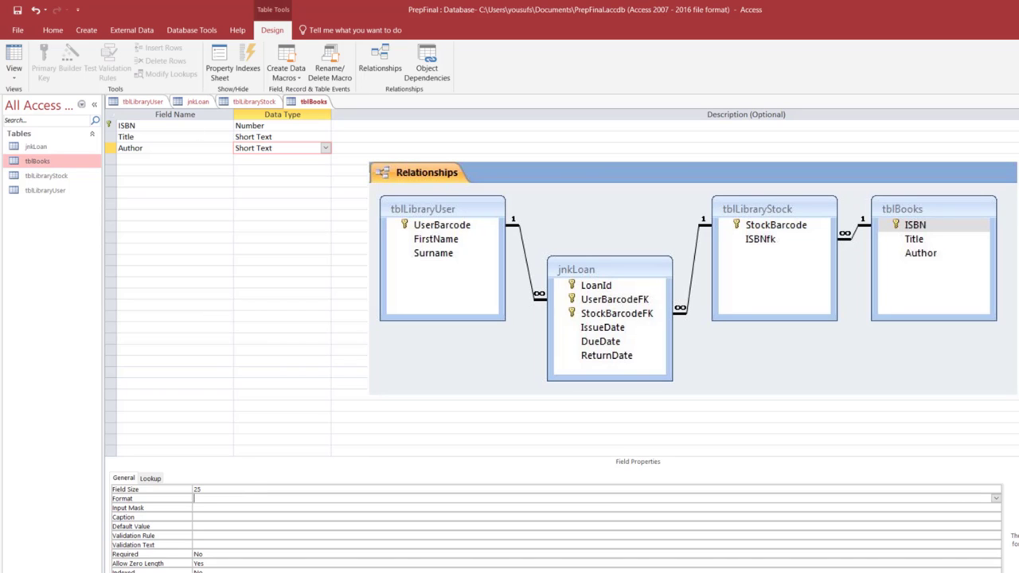
# - Save the tblBooks design and close all open table tabs
pyautogui.click(16, 12)
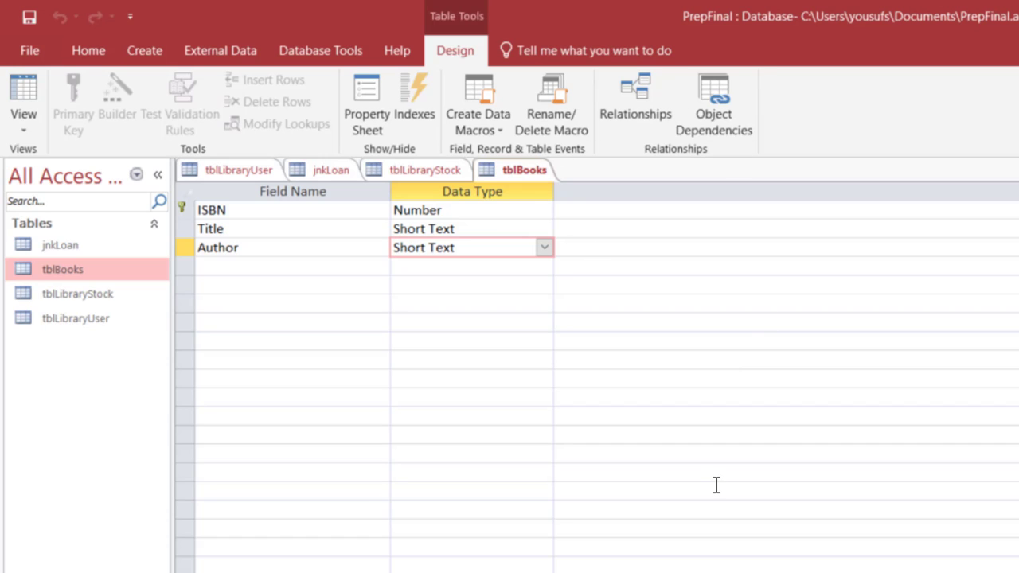
pyautogui.rightClick(517, 169)
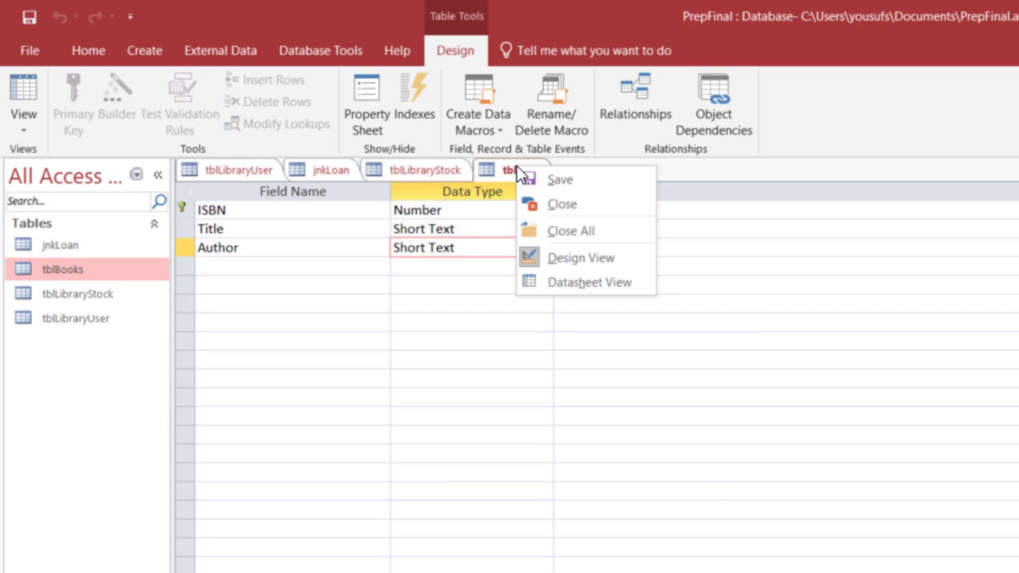
pyautogui.click(562, 230)
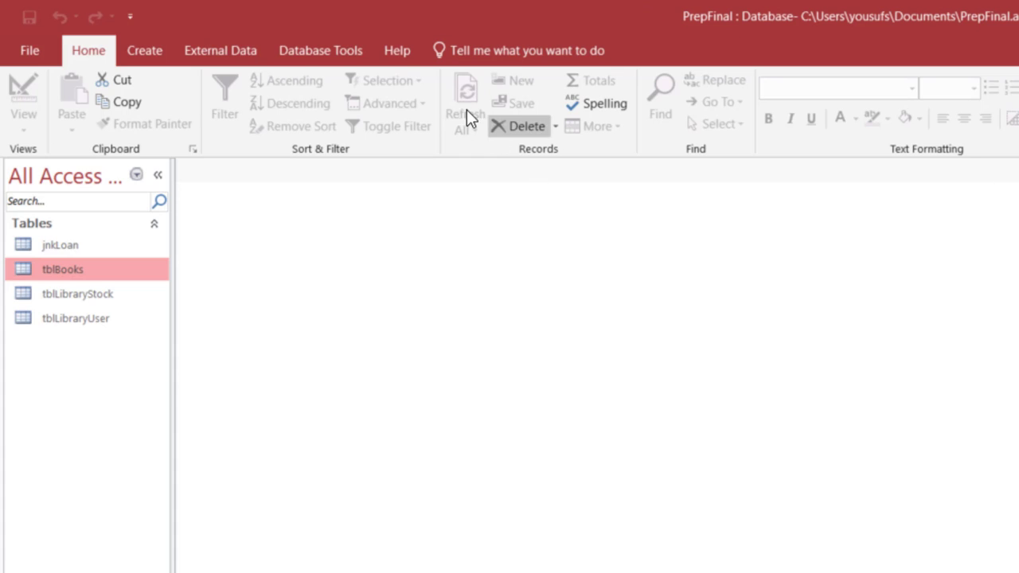
# - Open Relationships and add jnkLoan, tblBooks, tblLibraryStock and tblLibraryUser to the diagram
pyautogui.click(338, 56)
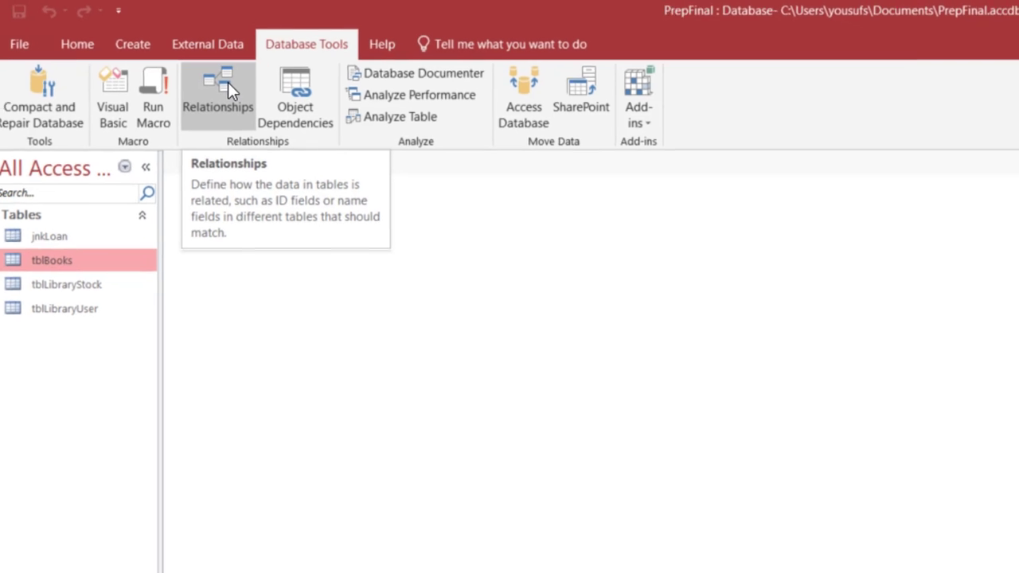
pyautogui.click(228, 82)
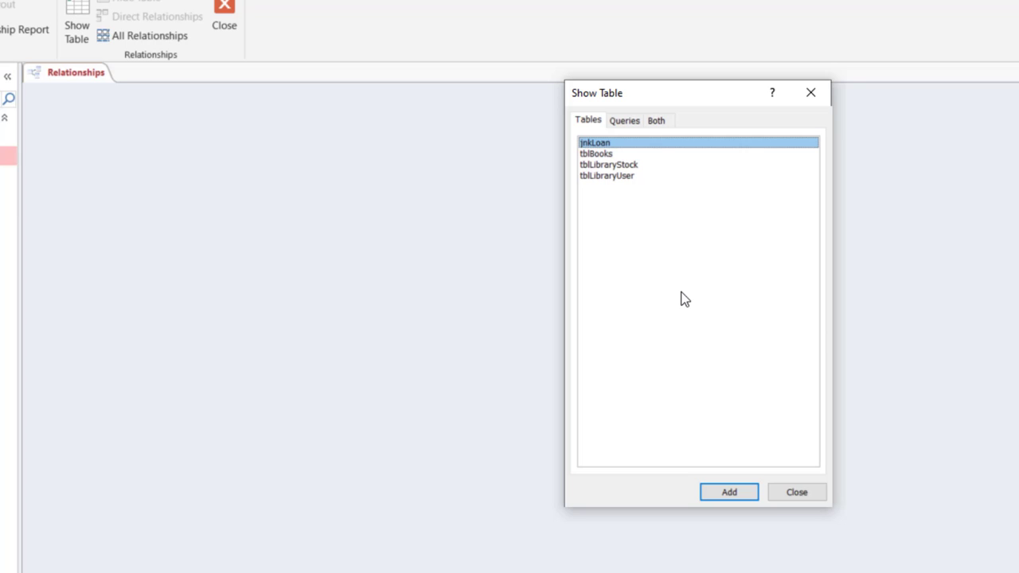
pyautogui.keyDown('shift'); pyautogui.click(605, 177); pyautogui.keyUp('shift')
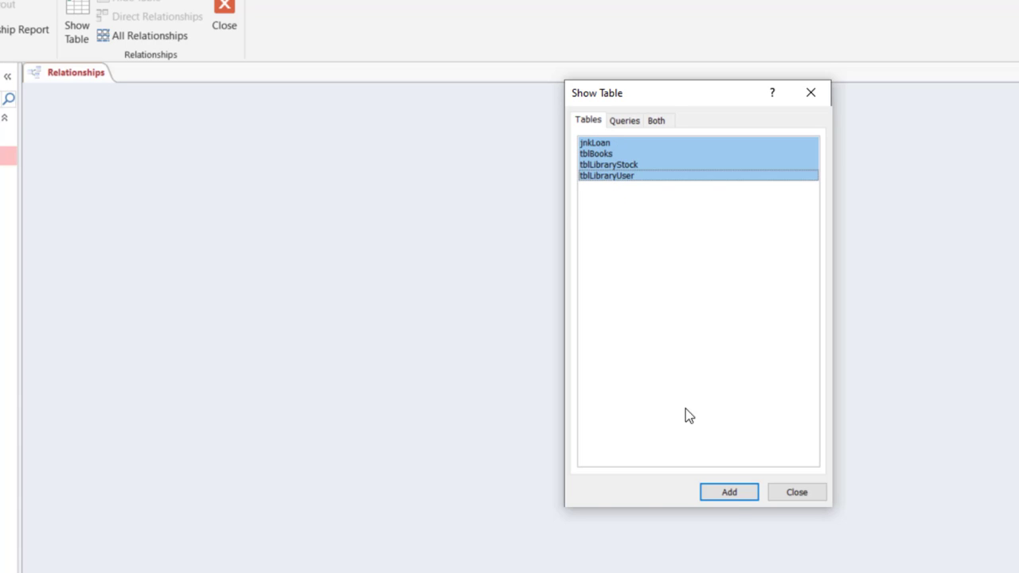
pyautogui.click(730, 493)
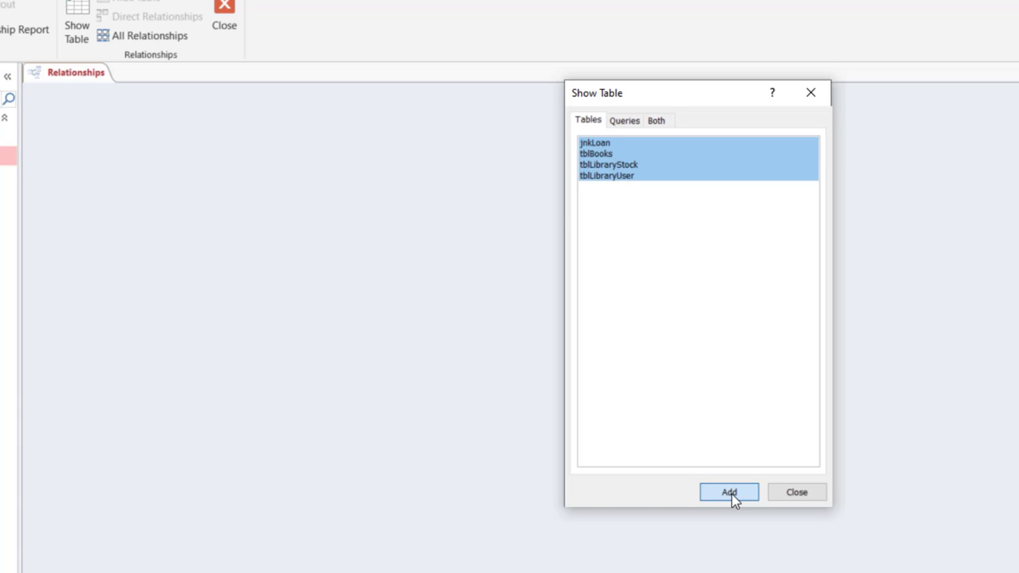
pyautogui.click(789, 493)
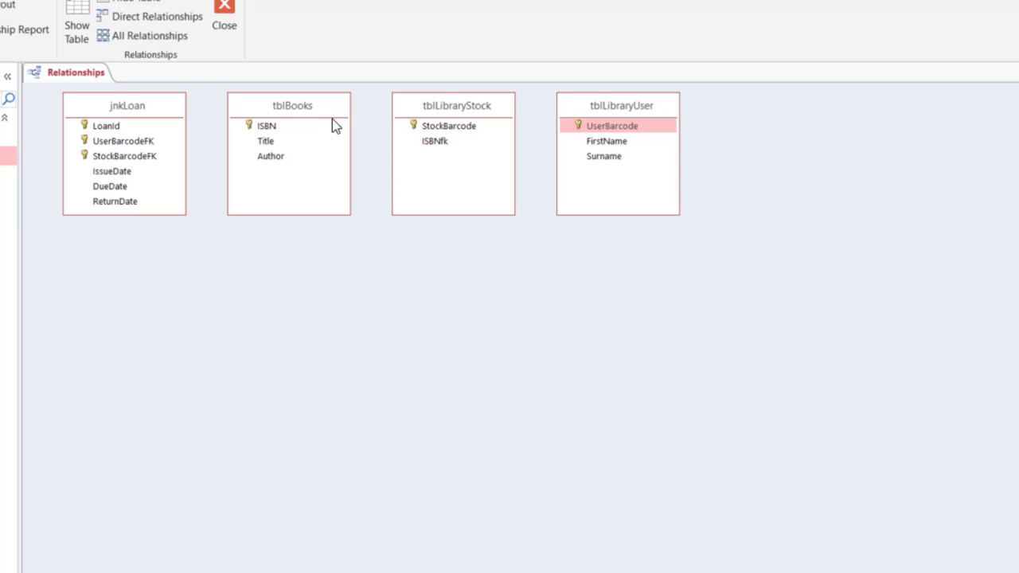
# - Place tblLibraryUser, jnkLoan, tblLibraryStock and tblBooks roughly left to right, narrowing the table list
pyautogui.moveTo(625, 107); pyautogui.dragTo(128, 237)
pyautogui.moveTo(144, 102); pyautogui.dragTo(326, 245)
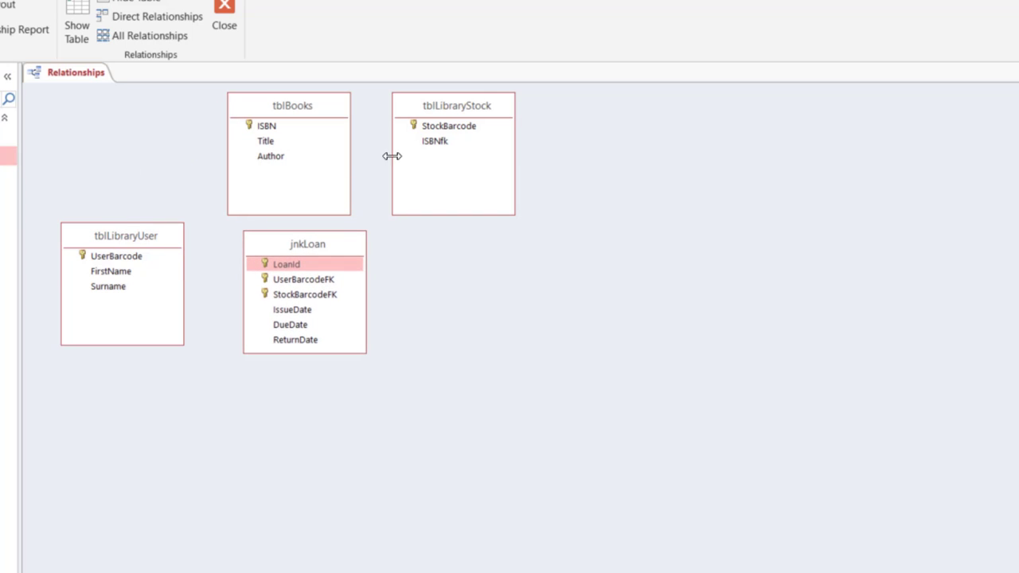
pyautogui.moveTo(473, 107); pyautogui.dragTo(524, 250)
pyautogui.moveTo(329, 110); pyautogui.dragTo(771, 228)
pyautogui.moveTo(370, 398); pyautogui.dragTo(396, 397)
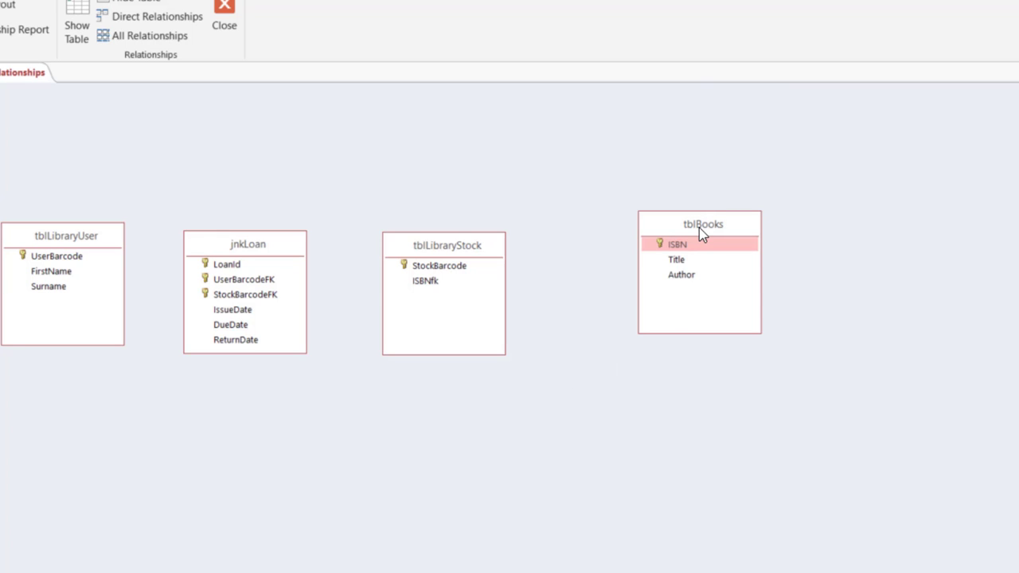
# - Raise all four tables into one aligned row and widen the table list again
pyautogui.moveTo(701, 227); pyautogui.dragTo(701, 136)
pyautogui.moveTo(424, 242); pyautogui.dragTo(461, 135)
pyautogui.moveTo(263, 245); pyautogui.dragTo(280, 149)
pyautogui.moveTo(37, 235); pyautogui.dragTo(51, 148)
pyautogui.moveTo(2, 229); pyautogui.dragTo(30, 229)
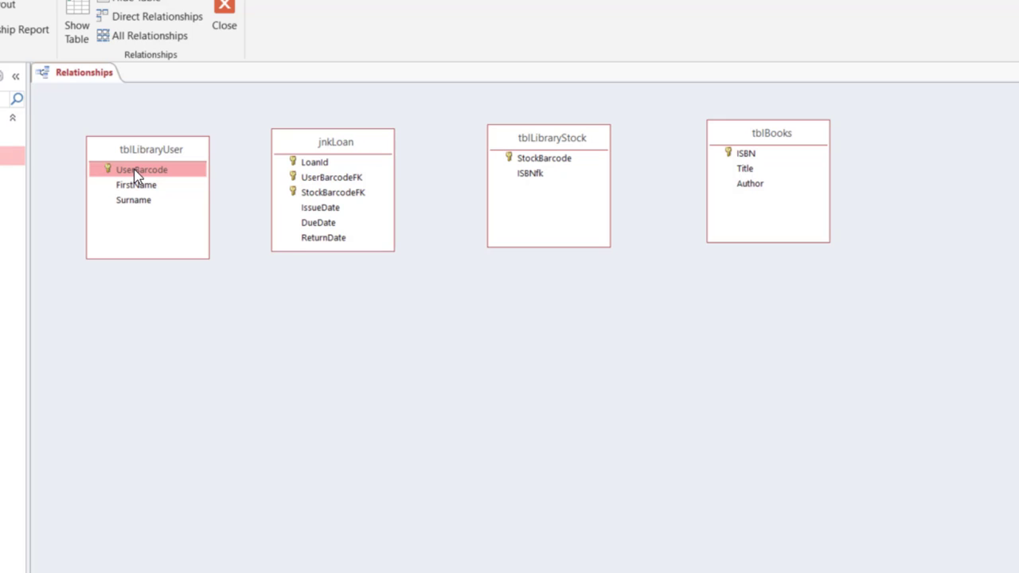
# - Link tblLibraryUser UserBarcode to jnkLoan UserBarcodeFK with enforced referential integrity
pyautogui.moveTo(135, 176); pyautogui.dragTo(344, 176)
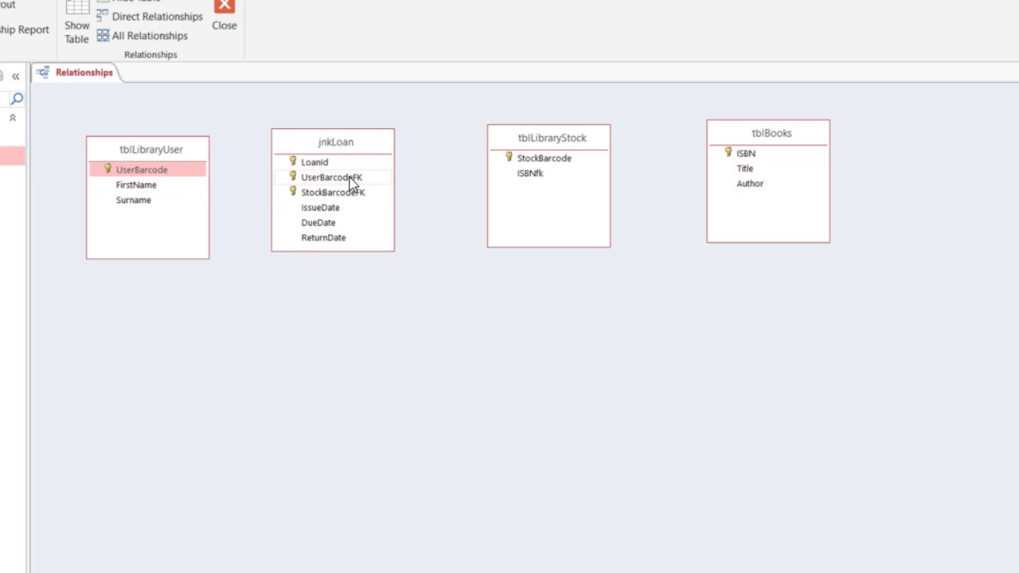
pyautogui.moveTo(166, 176); pyautogui.dragTo(331, 178)
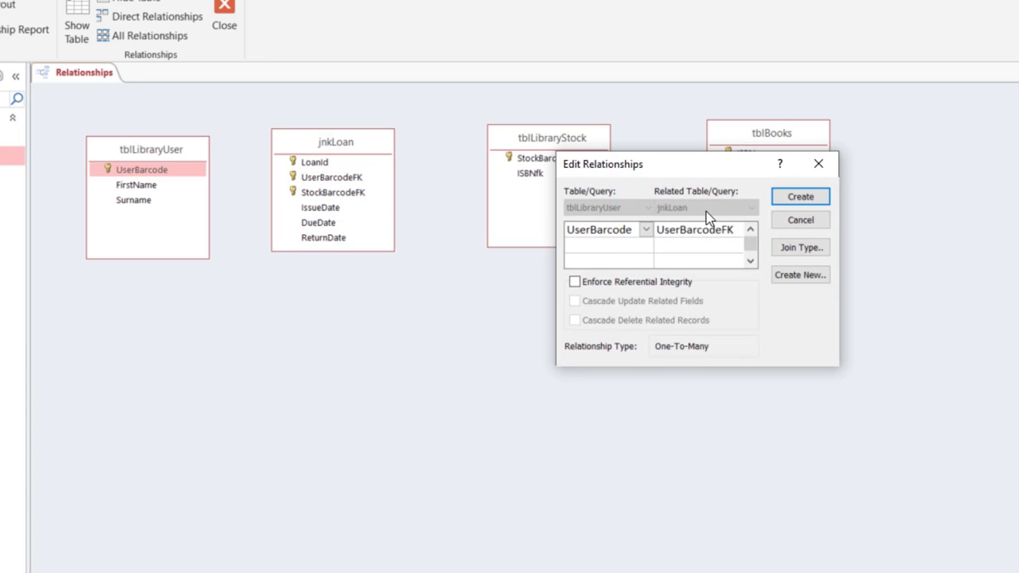
pyautogui.moveTo(668, 164); pyautogui.dragTo(264, 315)
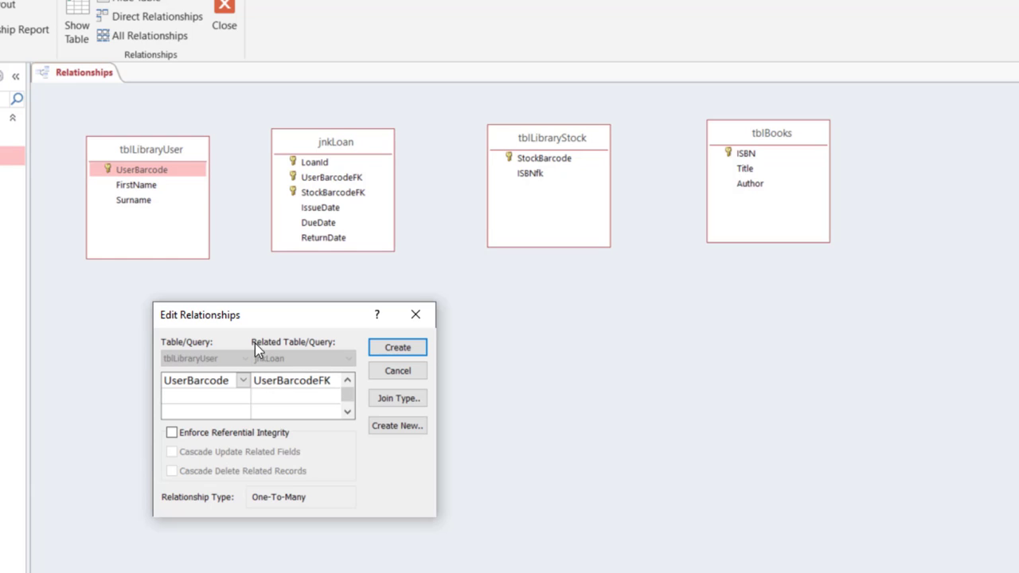
pyautogui.click(172, 433)
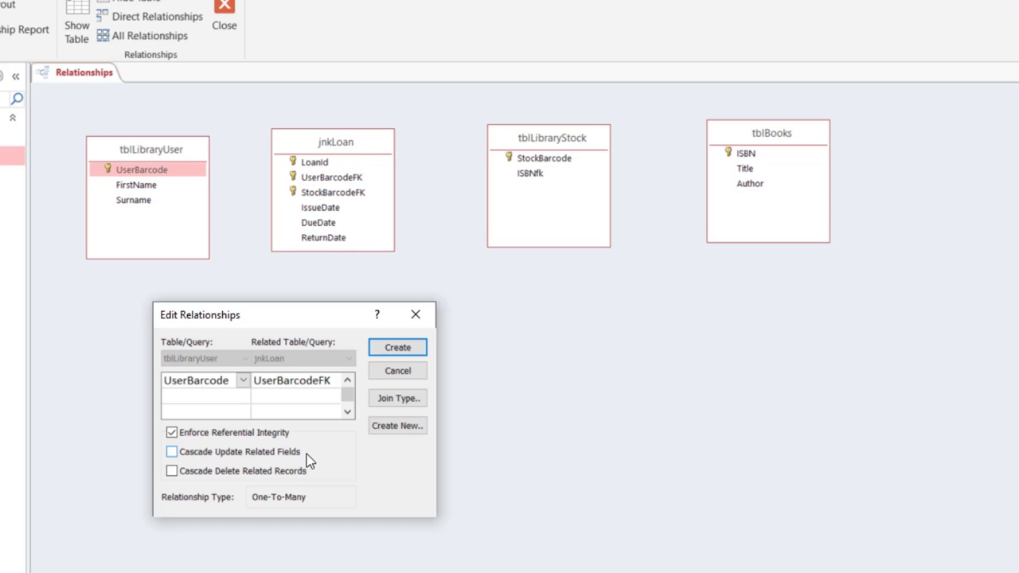
pyautogui.click(392, 348)
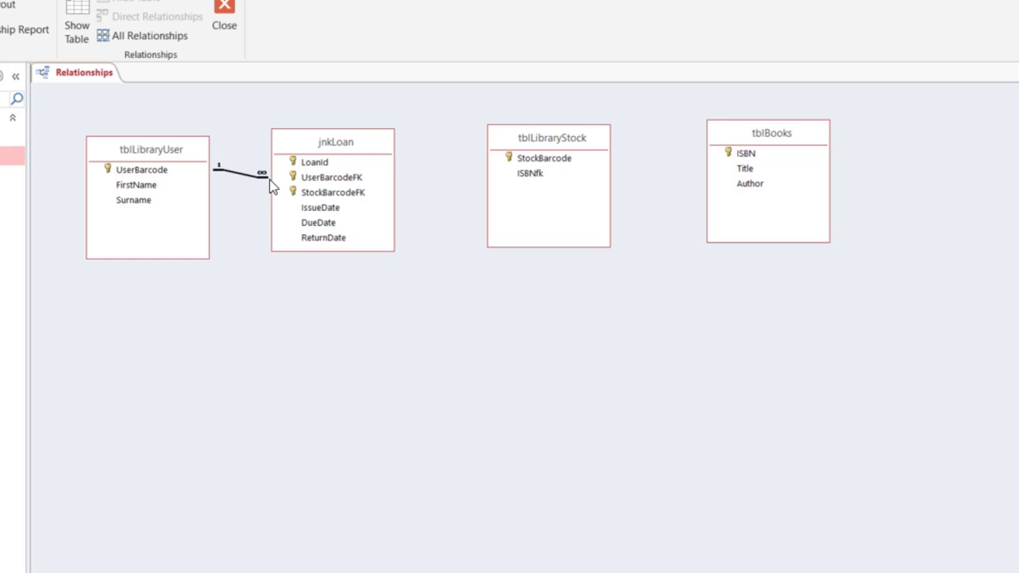
# - Link tblLibraryStock StockBarcode to jnkLoan StockBarcodeFK with enforced referential integrity
pyautogui.click(518, 156)
pyautogui.moveTo(518, 156); pyautogui.dragTo(348, 195)
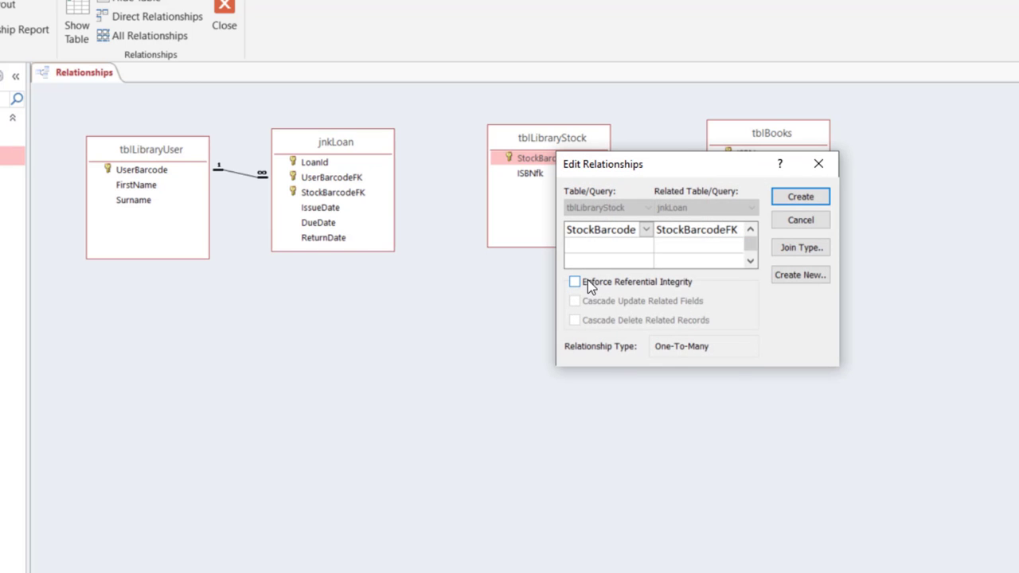
pyautogui.click(587, 281)
pyautogui.click(800, 199)
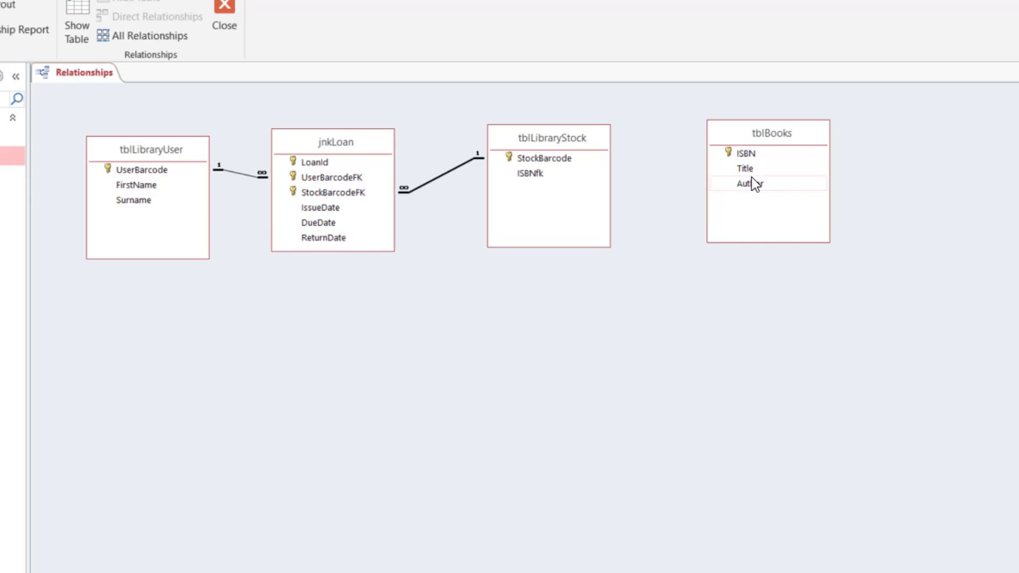
# - Link tblBooks ISBN to tblLibraryStock ISBNfk with enforced integrity, then close the diagram
pyautogui.moveTo(754, 151); pyautogui.dragTo(535, 174)
pyautogui.click(641, 282)
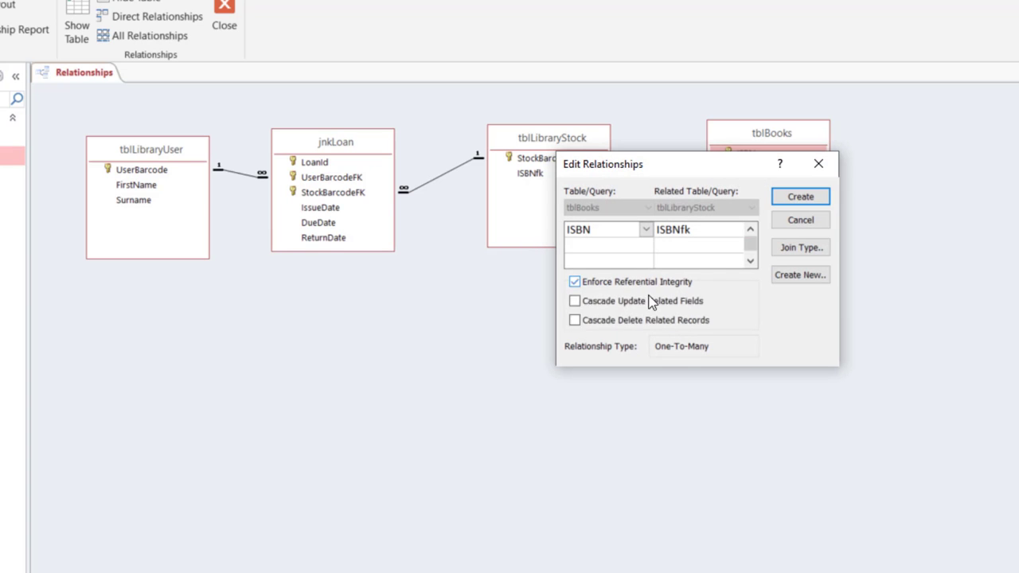
pyautogui.click(819, 196)
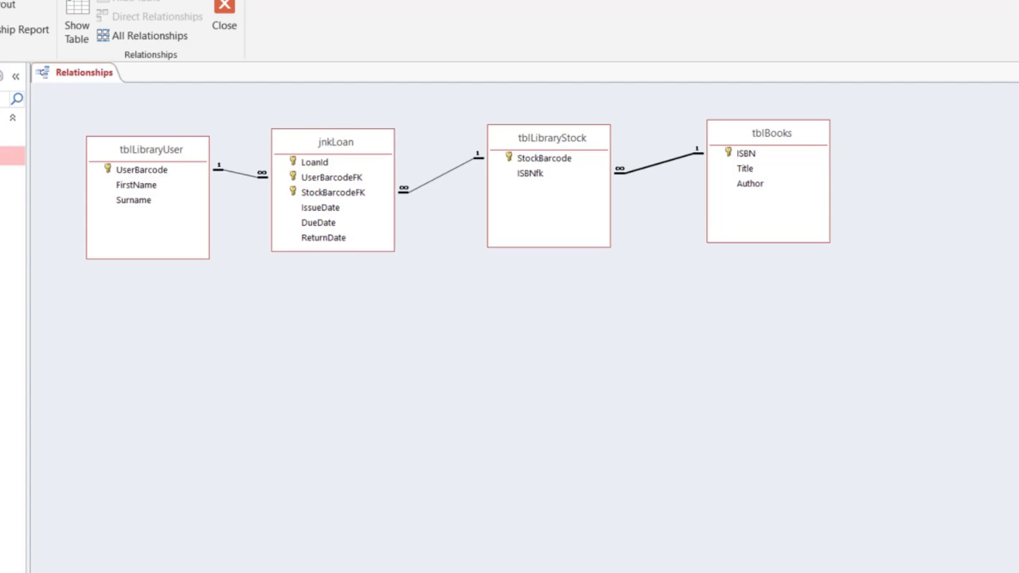
pyautogui.click(224, 14)
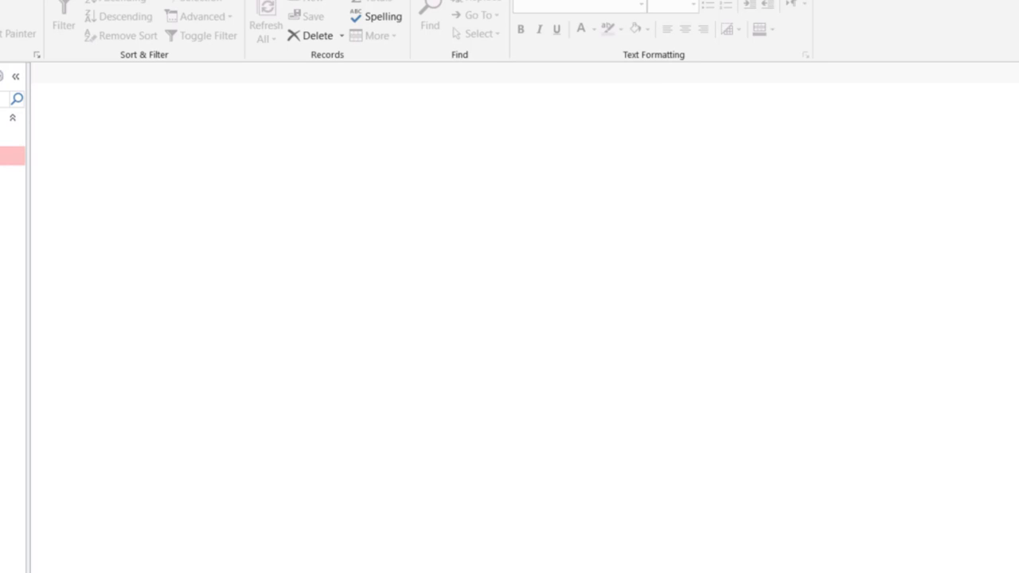
# - Open tblLibraryUser to show its three records with UserBarcodes 1, 2 and 3
pyautogui.press('Return')
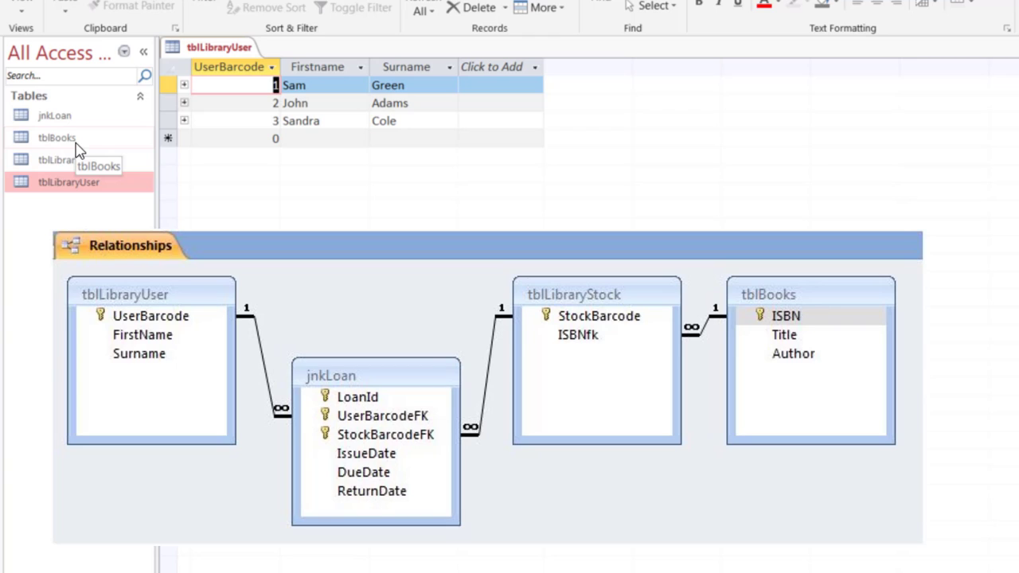
# - Open tblBooks, tblLibraryStock and jnkLoan as datasheets, ending on jnkLoan's three loans
pyautogui.doubleClick(77, 144)
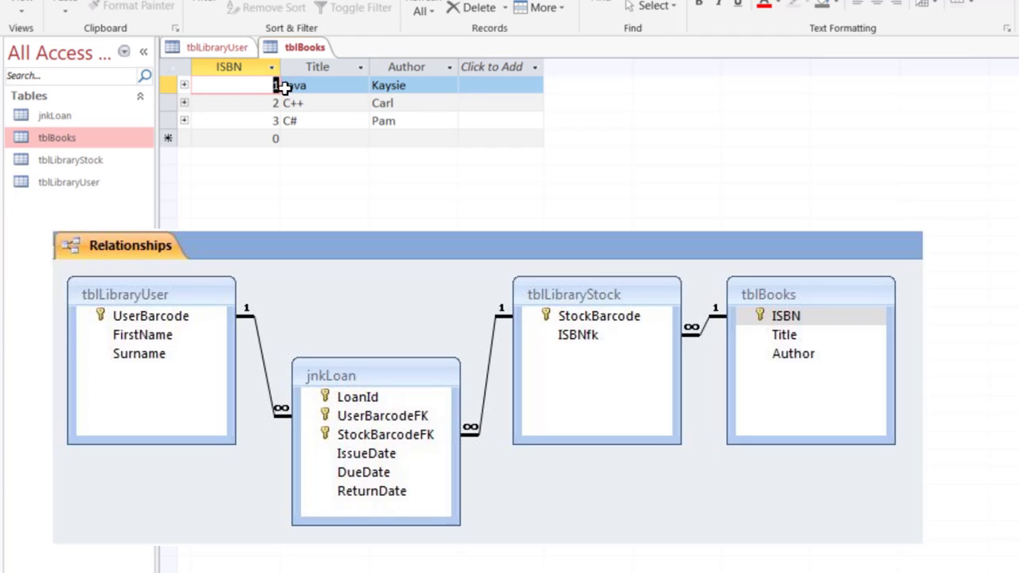
pyautogui.doubleClick(50, 162)
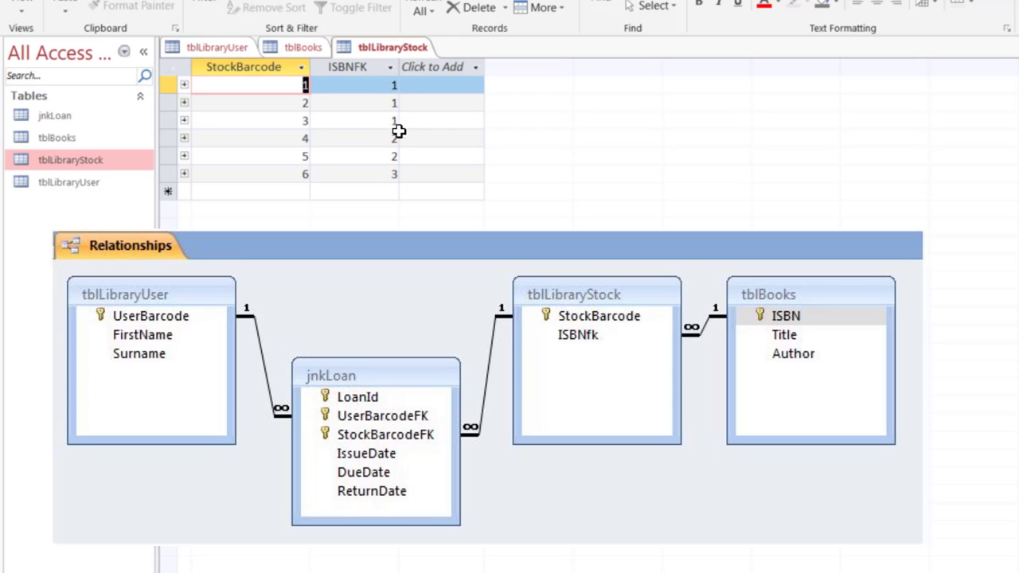
pyautogui.doubleClick(40, 142)
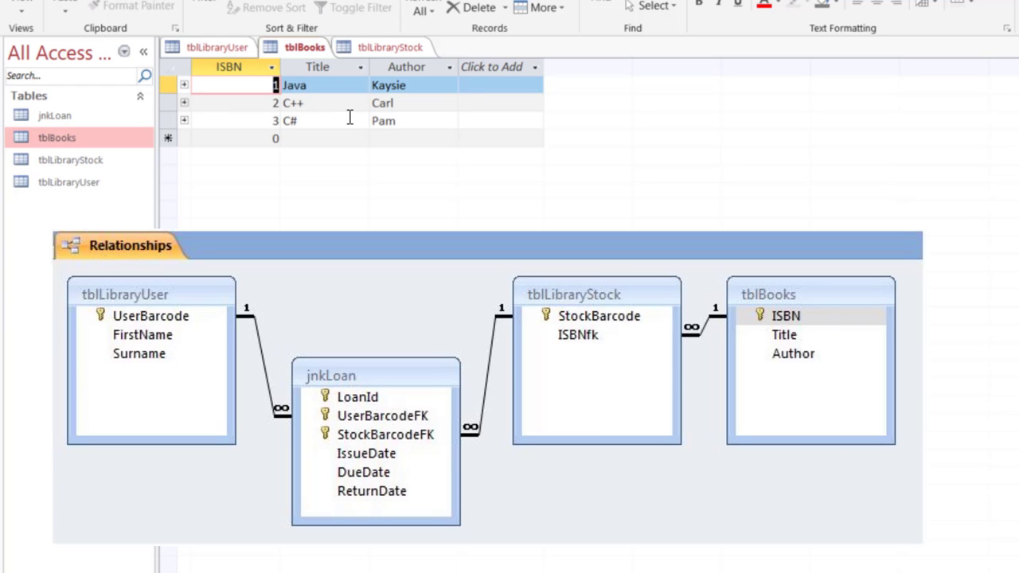
pyautogui.click(63, 118)
pyautogui.doubleClick(63, 118)
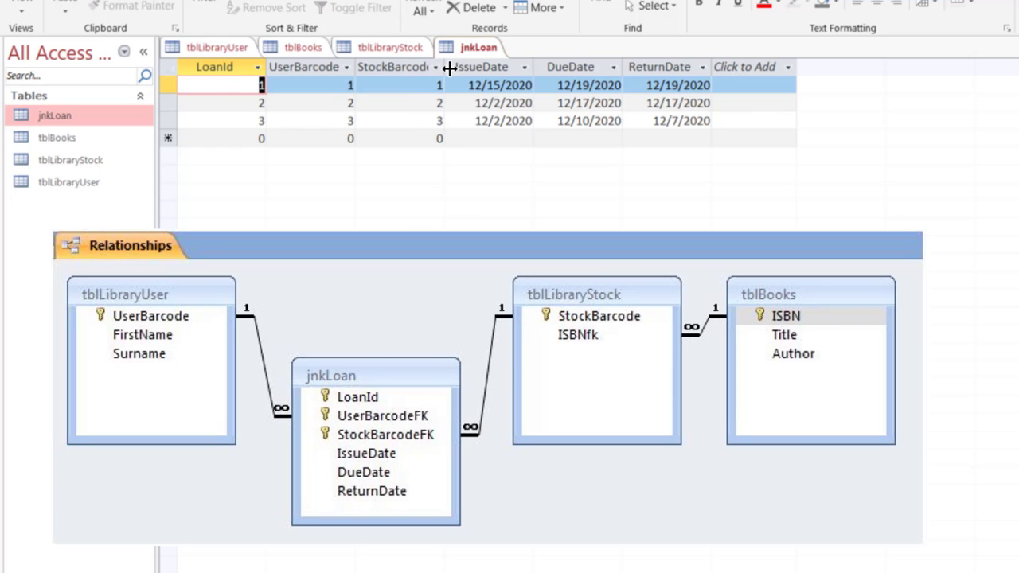
# - Widen the StockBarcodeFK column and bring tblLibraryStock's six stock records to the front
pyautogui.moveTo(444, 67); pyautogui.dragTo(494, 67)
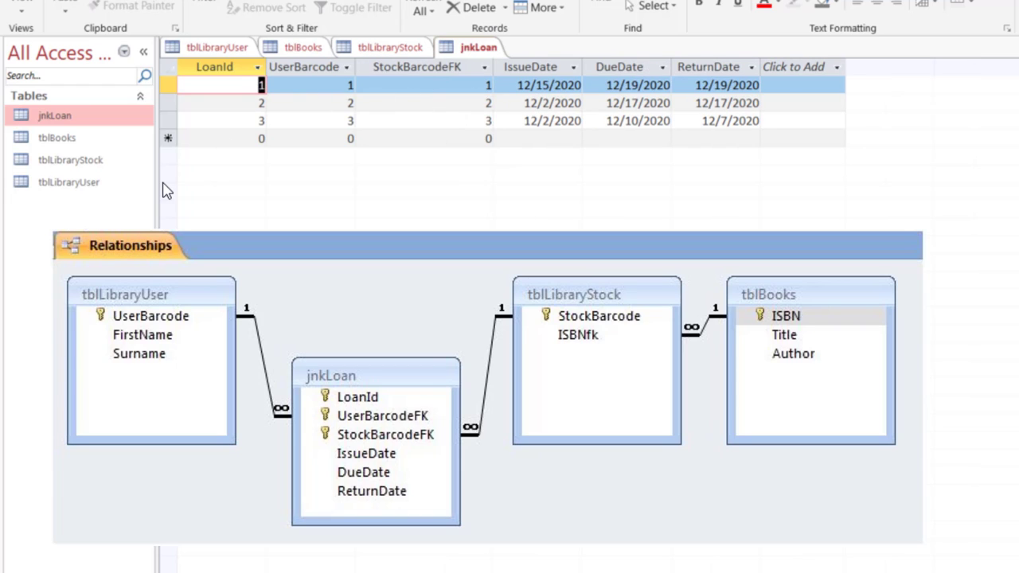
pyautogui.doubleClick(68, 182)
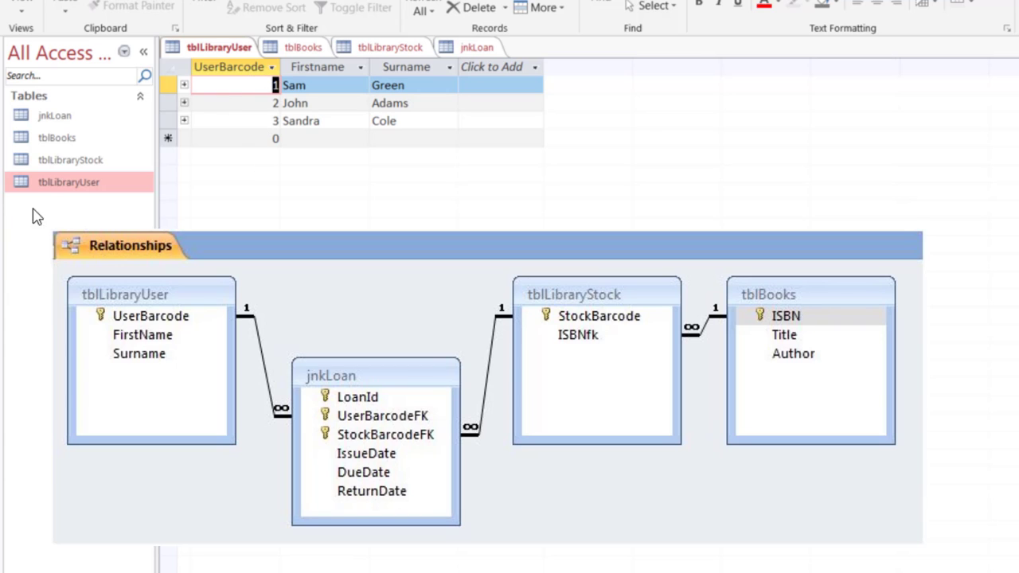
pyautogui.click(73, 161)
pyautogui.doubleClick(73, 161)
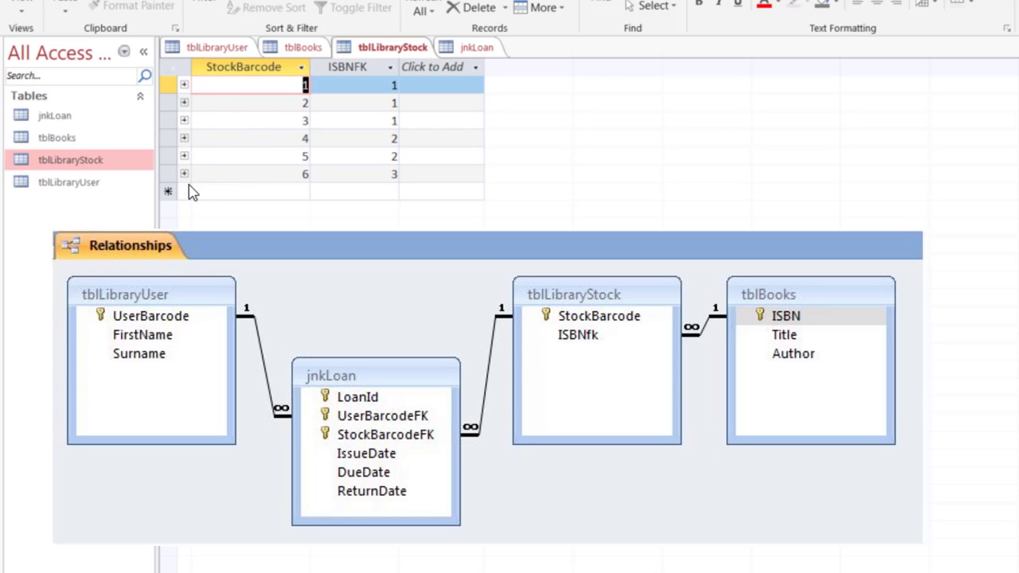
pyautogui.click(184, 84)
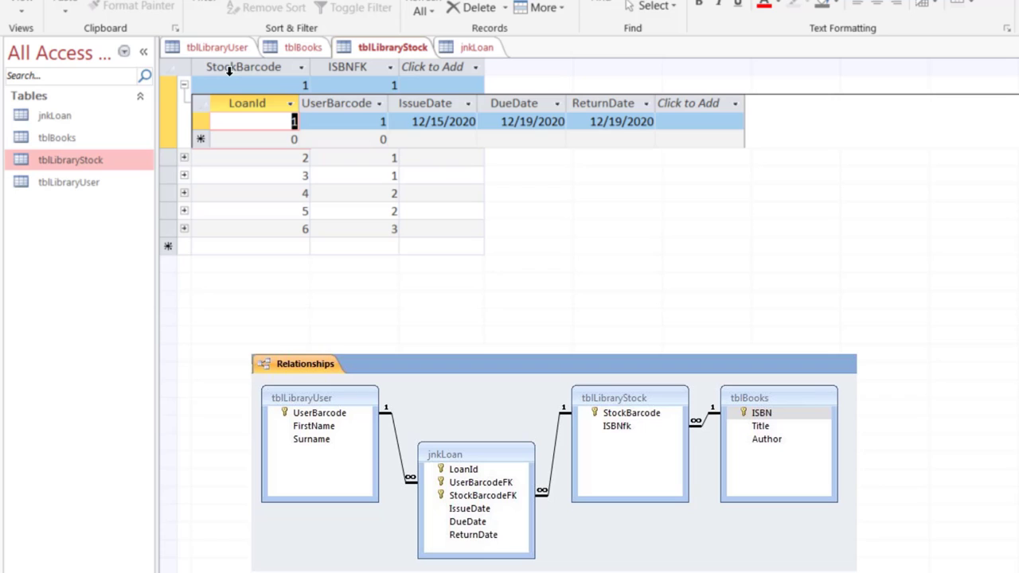
pyautogui.click(184, 85)
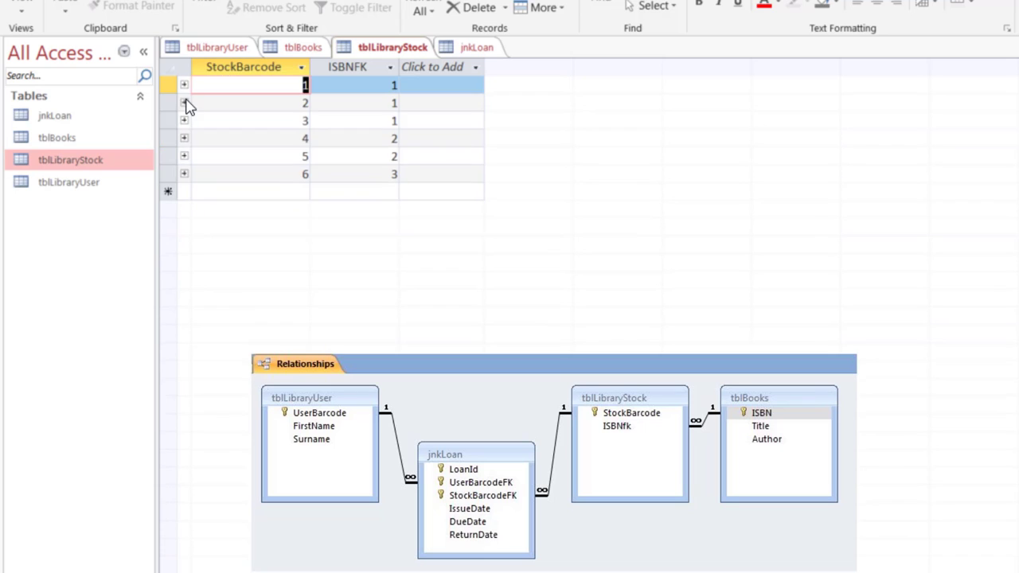
pyautogui.click(184, 103)
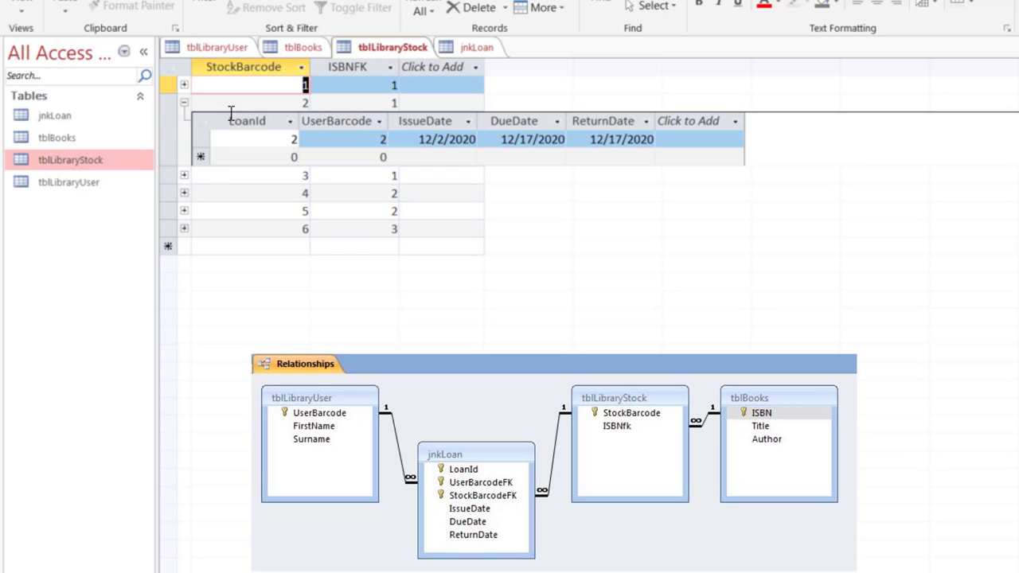
pyautogui.click(184, 103)
pyautogui.click(184, 120)
pyautogui.click(184, 120)
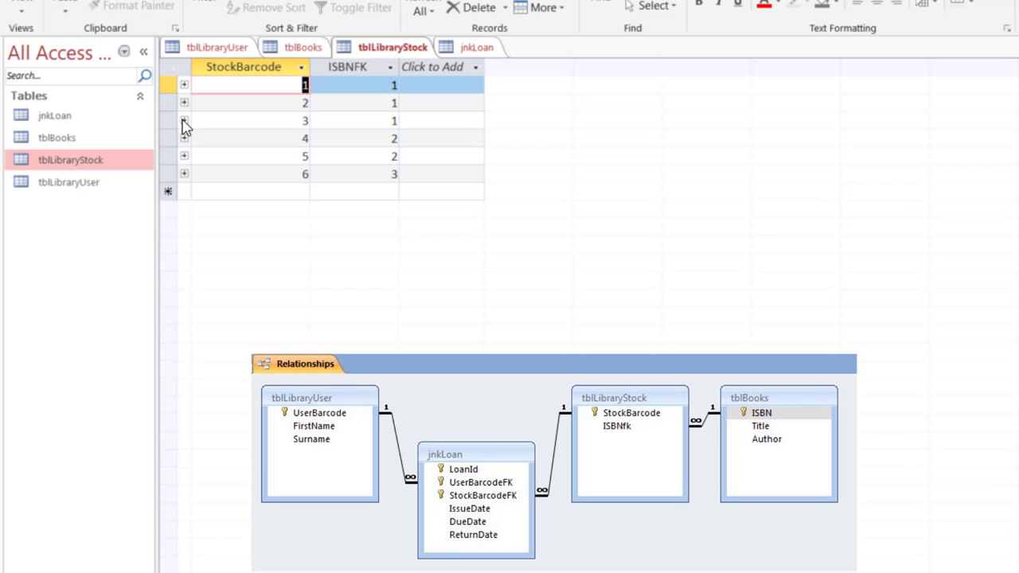
pyautogui.click(184, 139)
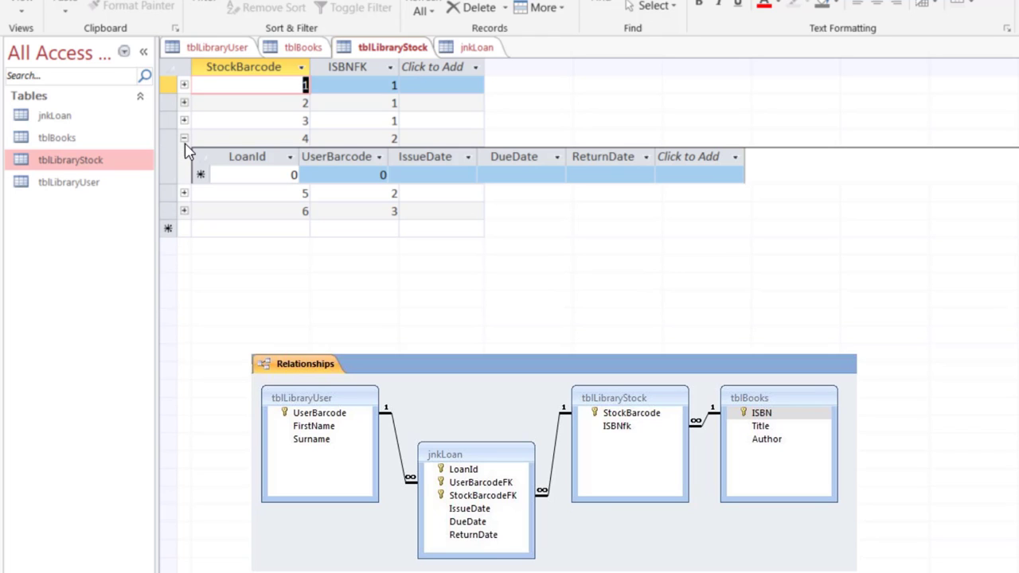
pyautogui.click(184, 193)
pyautogui.click(184, 248)
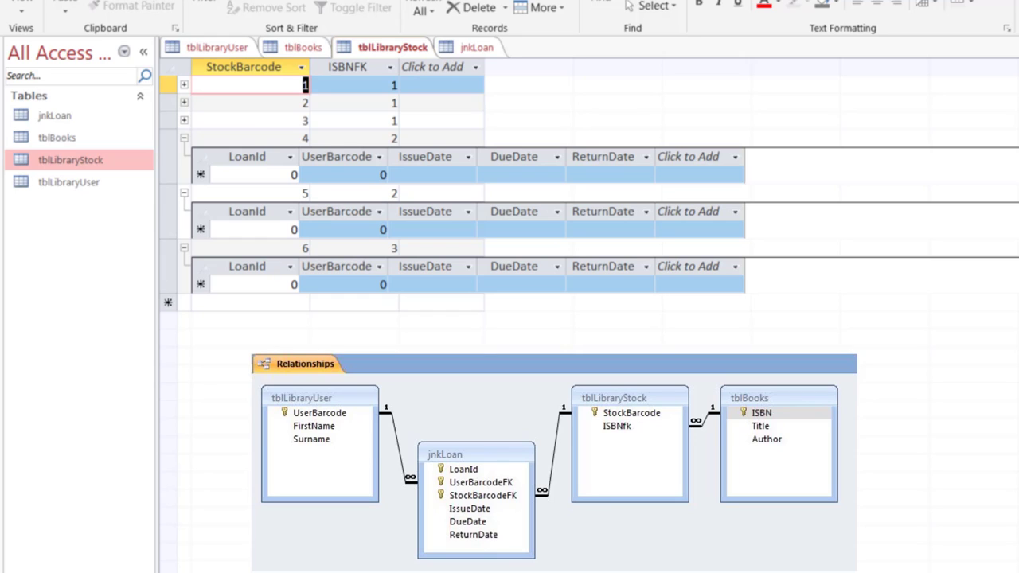
pyautogui.click(184, 138)
pyautogui.click(184, 156)
pyautogui.click(184, 174)
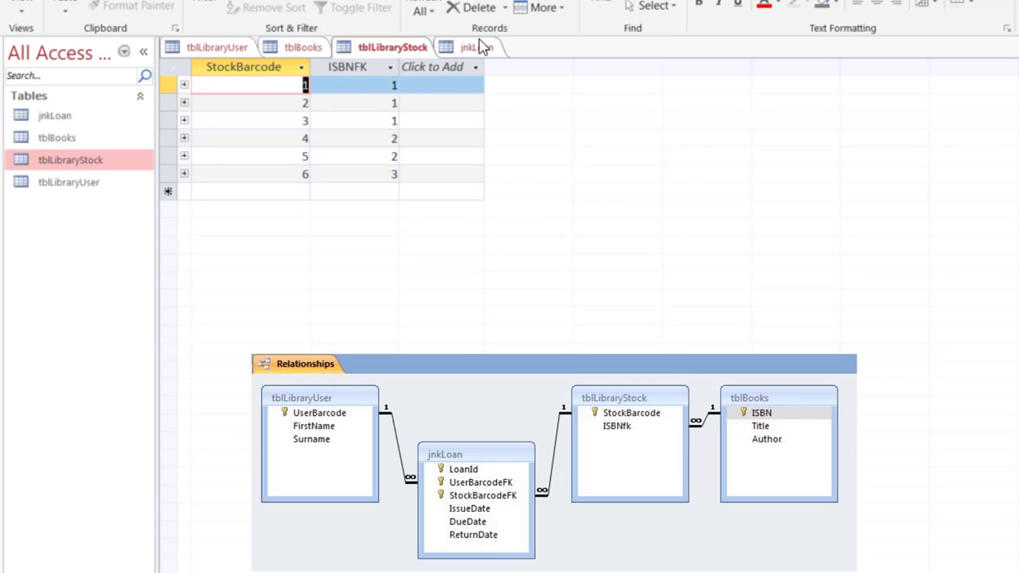
# - In jnkLoan, start a new loan with LoanID 4, UserBarcode 2 and StockBarcodeFK 4
pyautogui.click(477, 47)
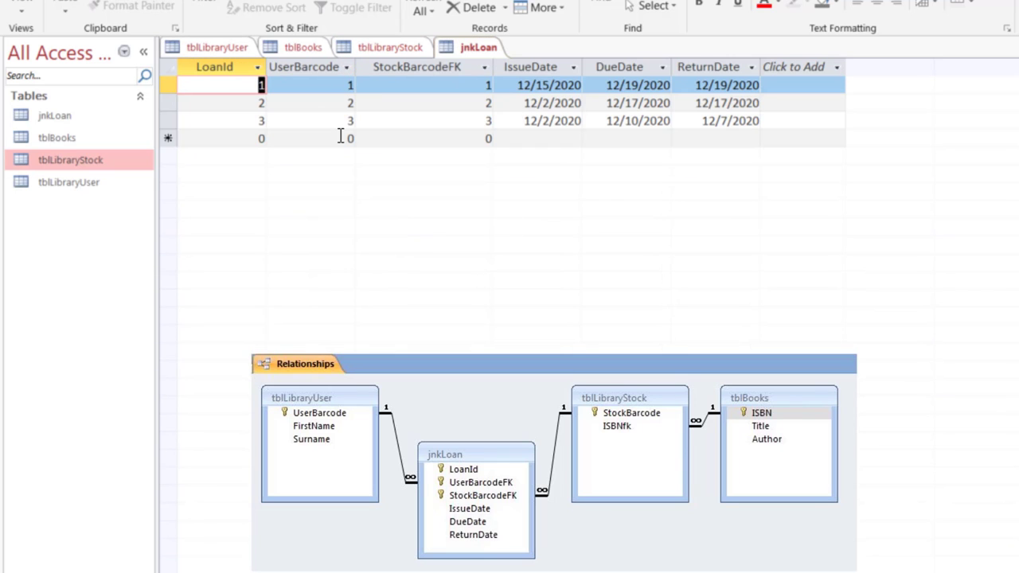
pyautogui.click(249, 141)
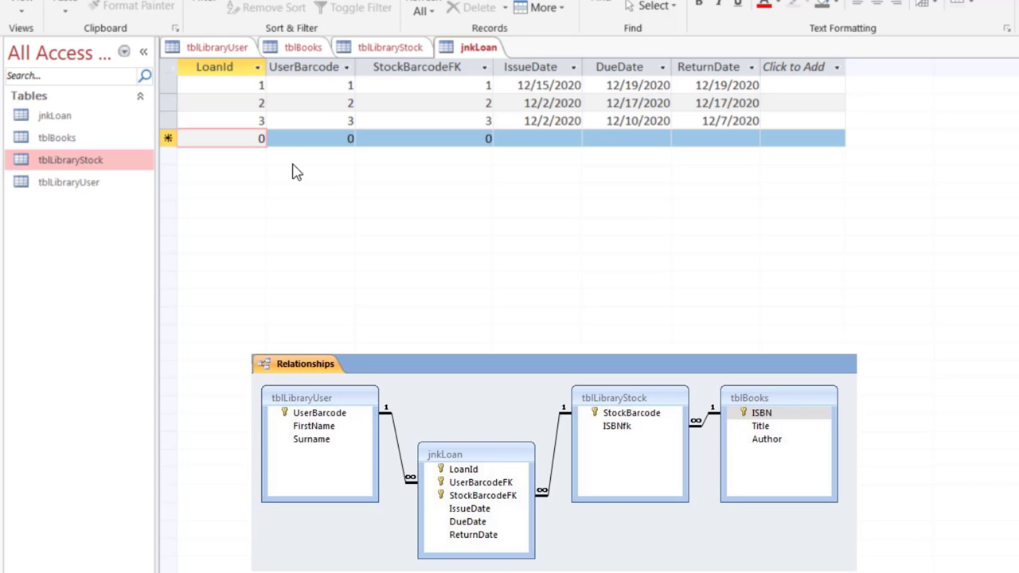
pyautogui.write('4')
pyautogui.press('Tab')
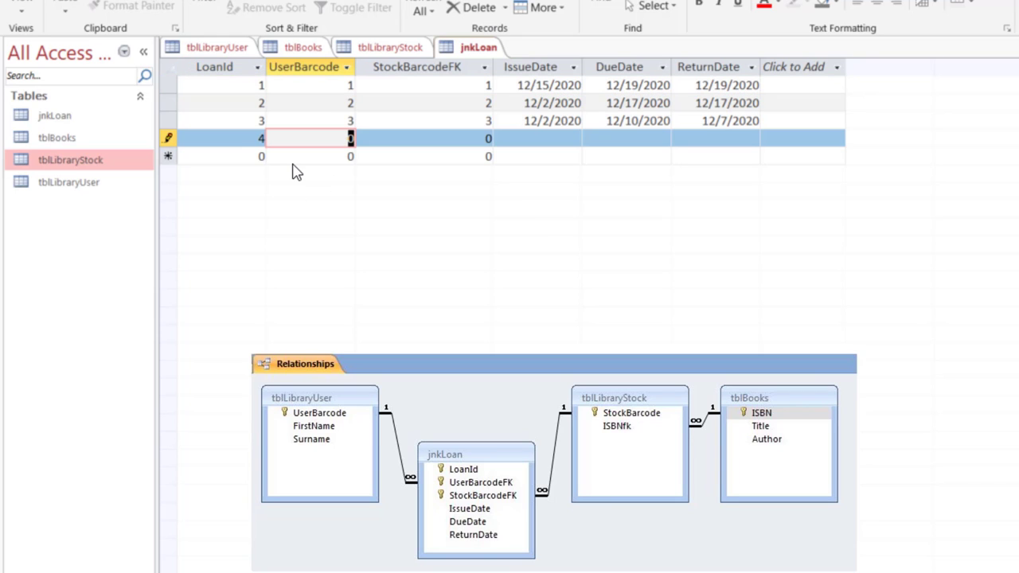
pyautogui.write('2')
pyautogui.press('Tab')
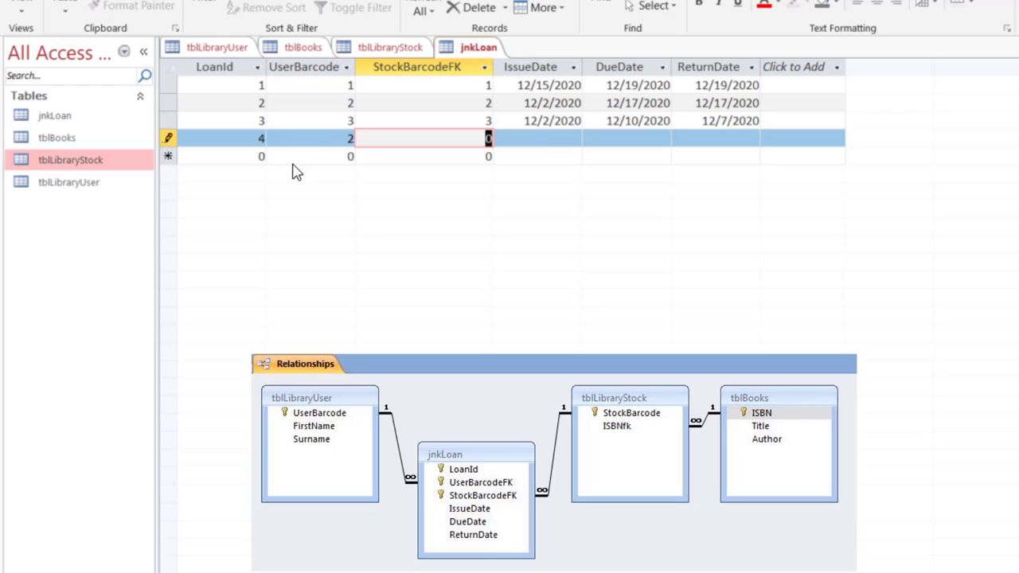
pyautogui.write('4')
pyautogui.press('Tab')
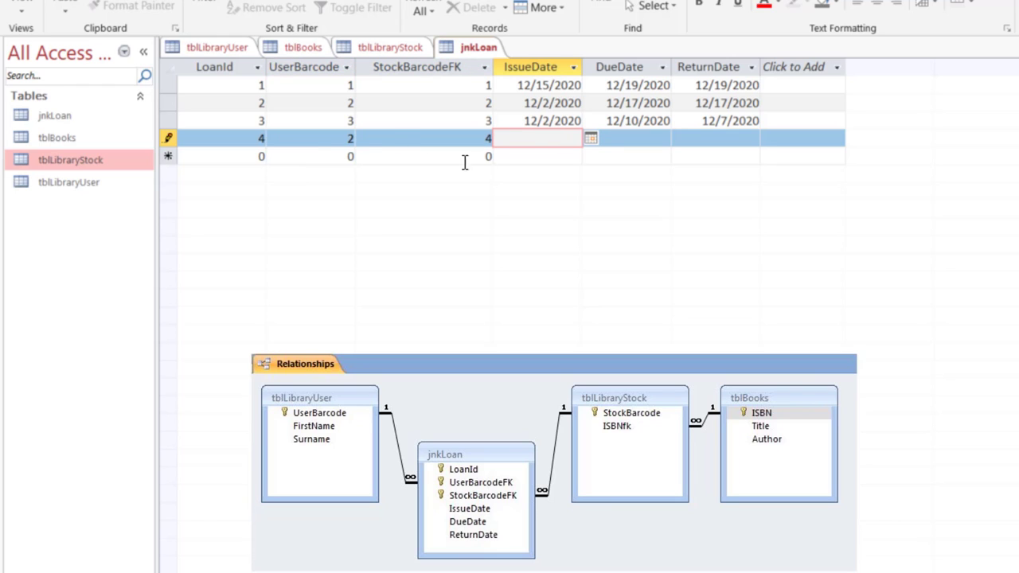
# - Set loan 4's issue date 11/2/2020, due date 12/7/2020 and return date 12/2/2020
pyautogui.click(590, 138)
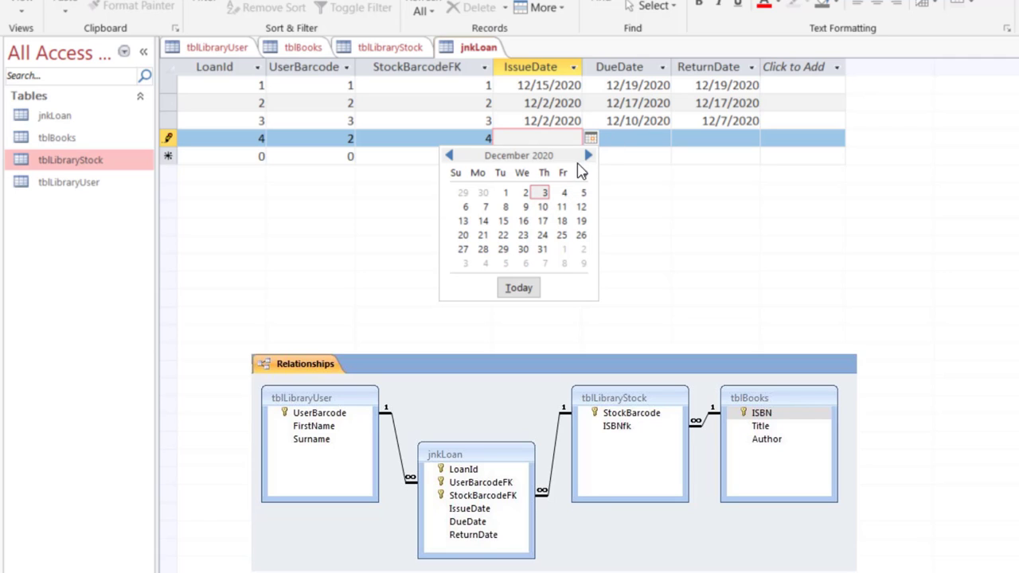
pyautogui.click(450, 156)
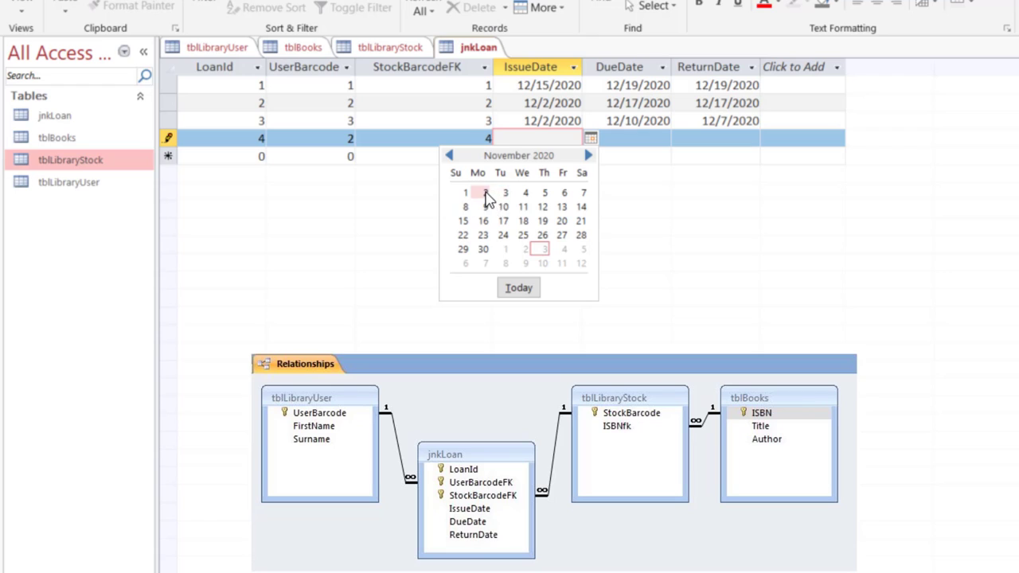
pyautogui.click(485, 193)
pyautogui.click(641, 136)
pyautogui.click(678, 138)
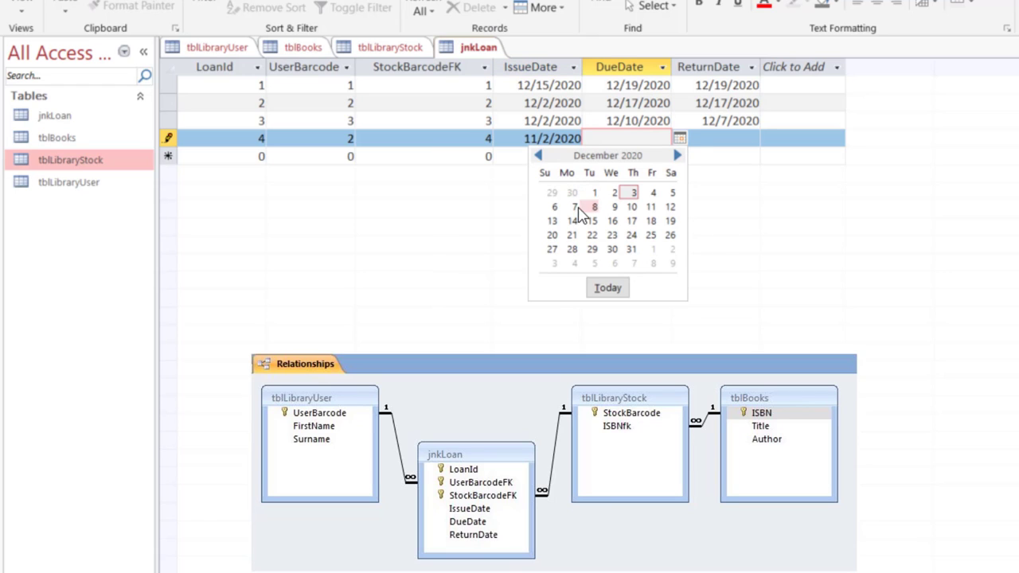
pyautogui.press('Escape')
pyautogui.click(756, 140)
pyautogui.click(762, 142)
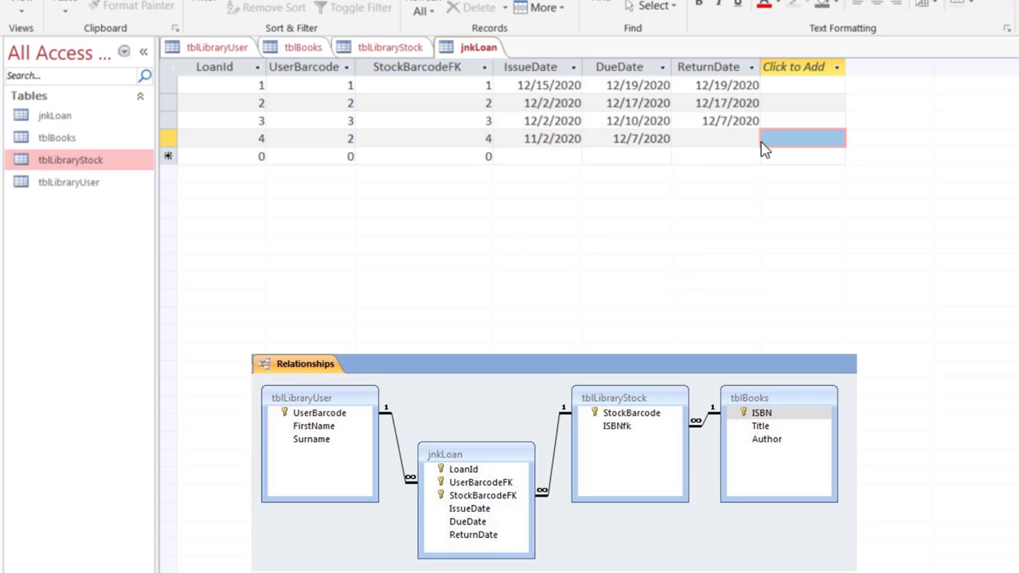
pyautogui.click(750, 140)
pyautogui.click(769, 139)
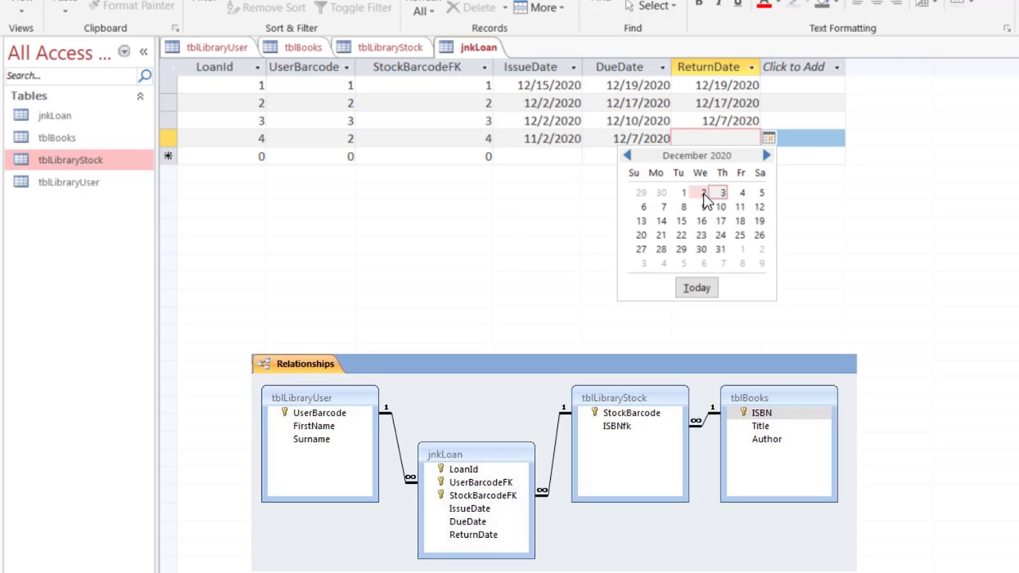
pyautogui.click(708, 193)
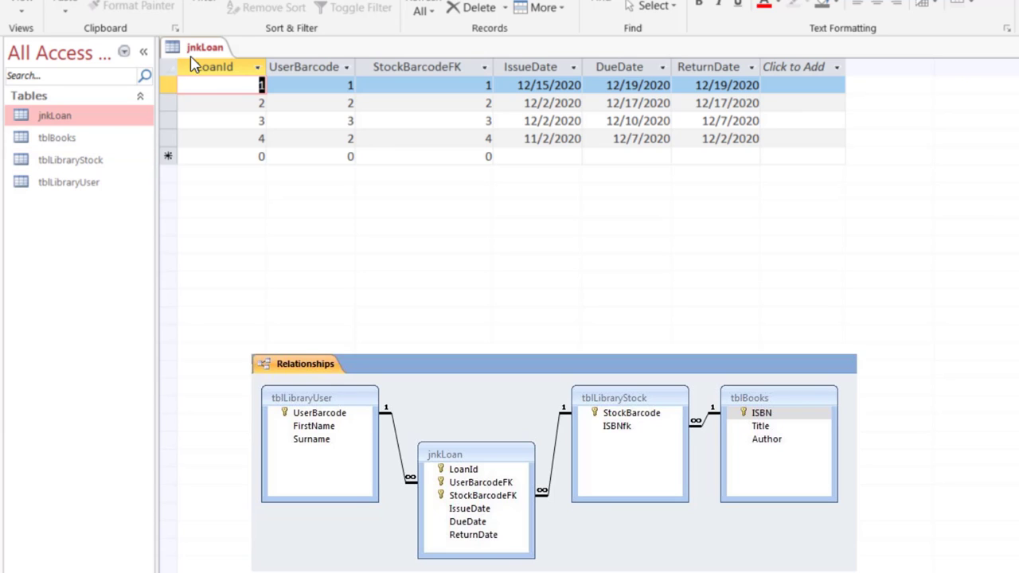
# - Close jnkLoan and reopen tblLibraryStock, briefly checking stock record 4's loans
pyautogui.rightClick(217, 47)
pyautogui.click(262, 72)
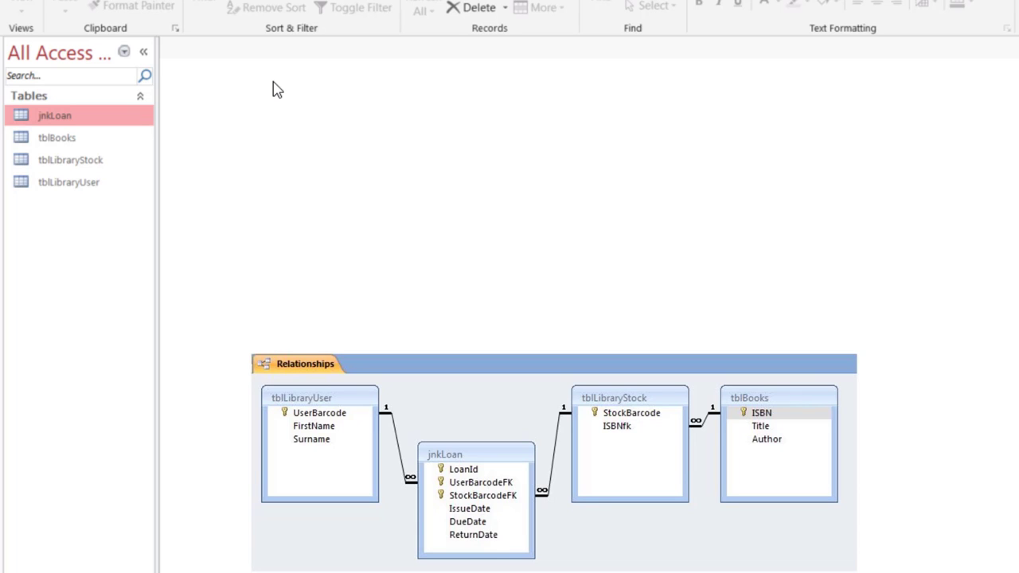
pyautogui.click(67, 168)
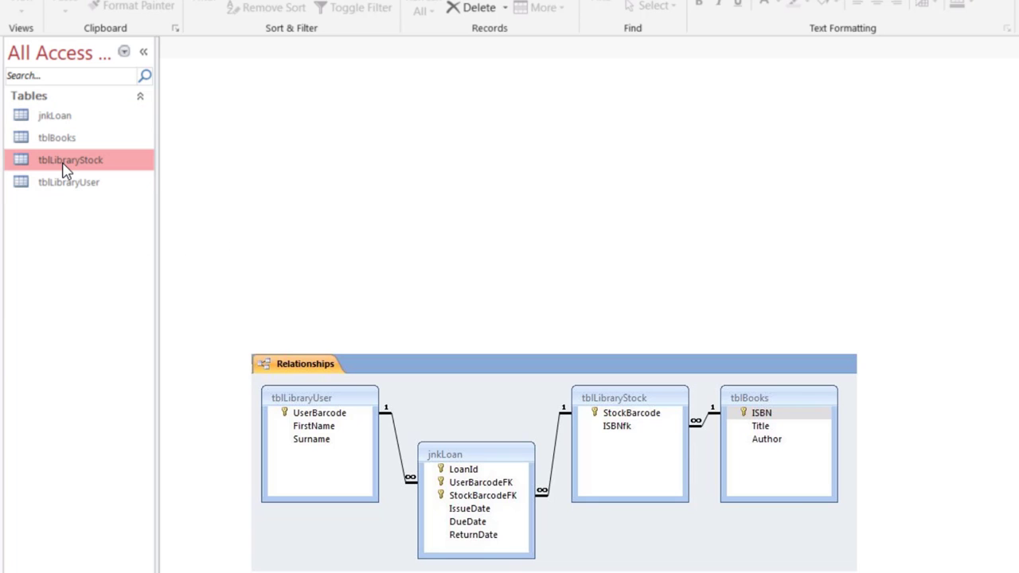
pyautogui.doubleClick(68, 168)
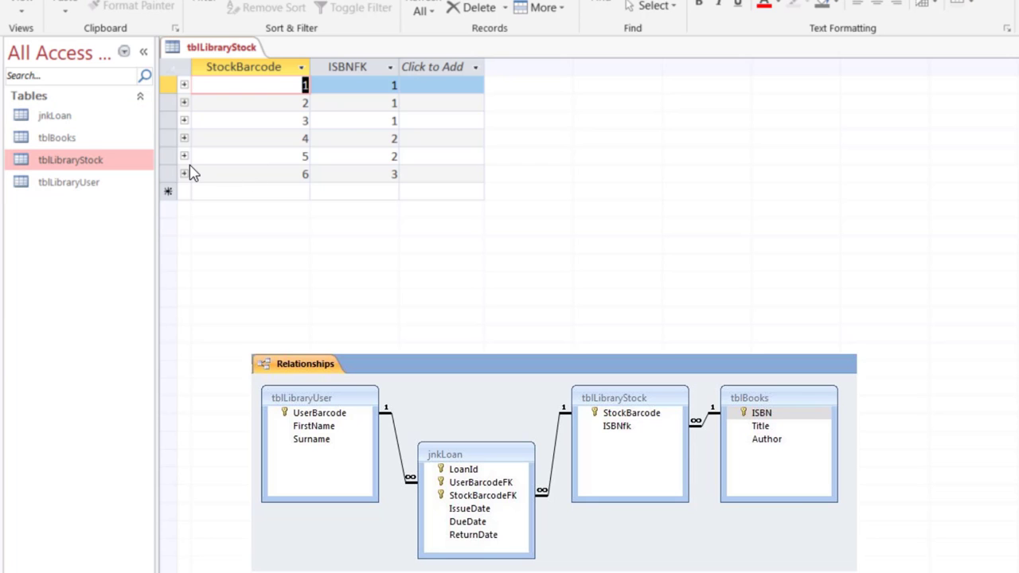
pyautogui.click(184, 138)
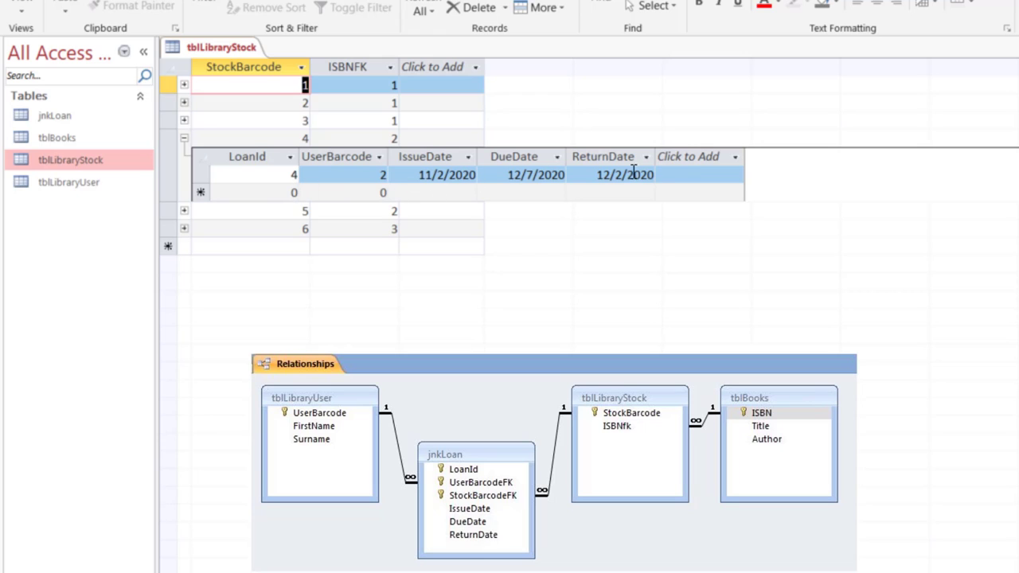
pyautogui.click(184, 139)
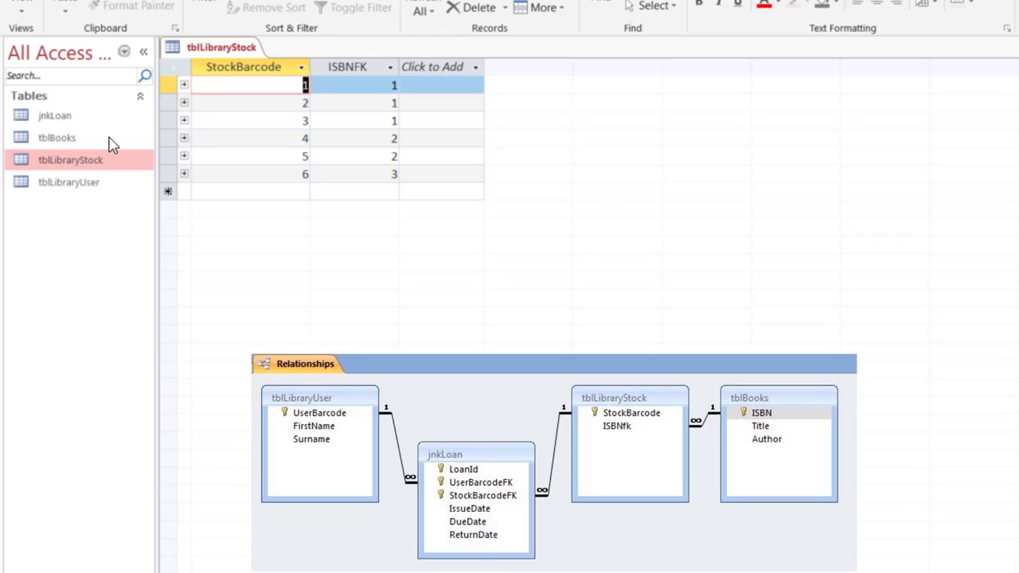
# - Open tblBooks with the stock copies of the Java, C++ and C# books expanded
pyautogui.doubleClick(56, 139)
pyautogui.click(184, 86)
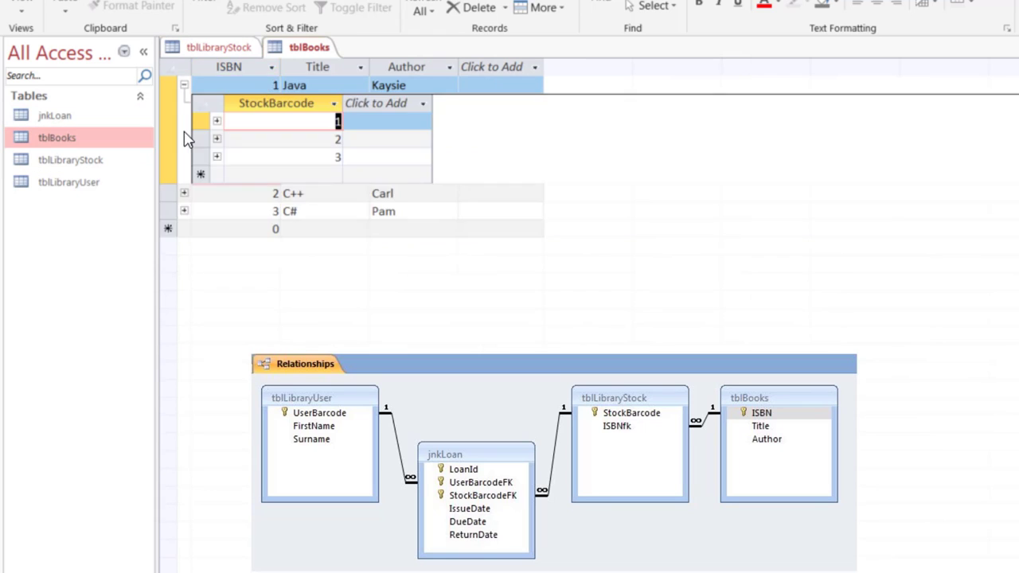
pyautogui.click(184, 193)
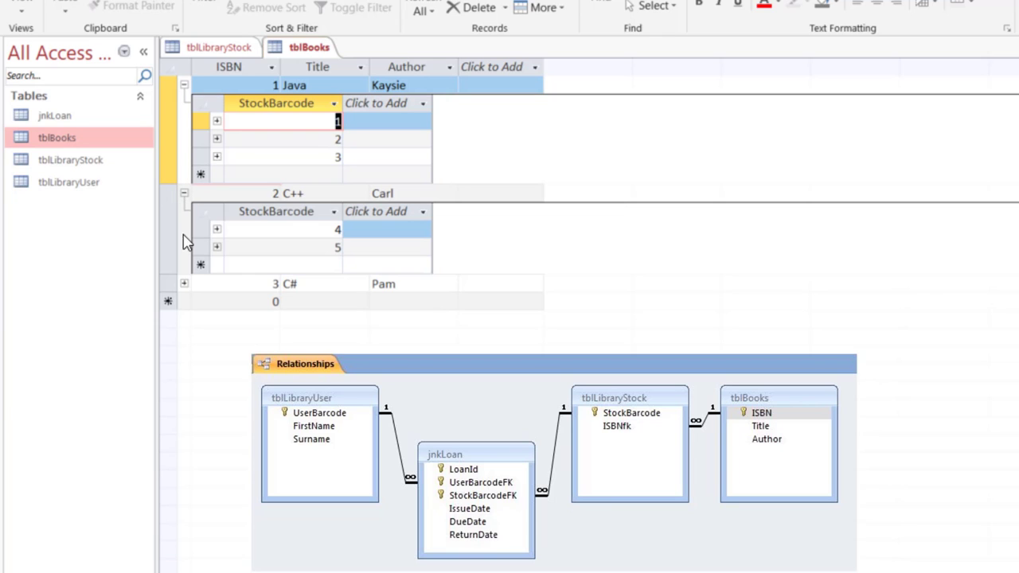
pyautogui.click(184, 285)
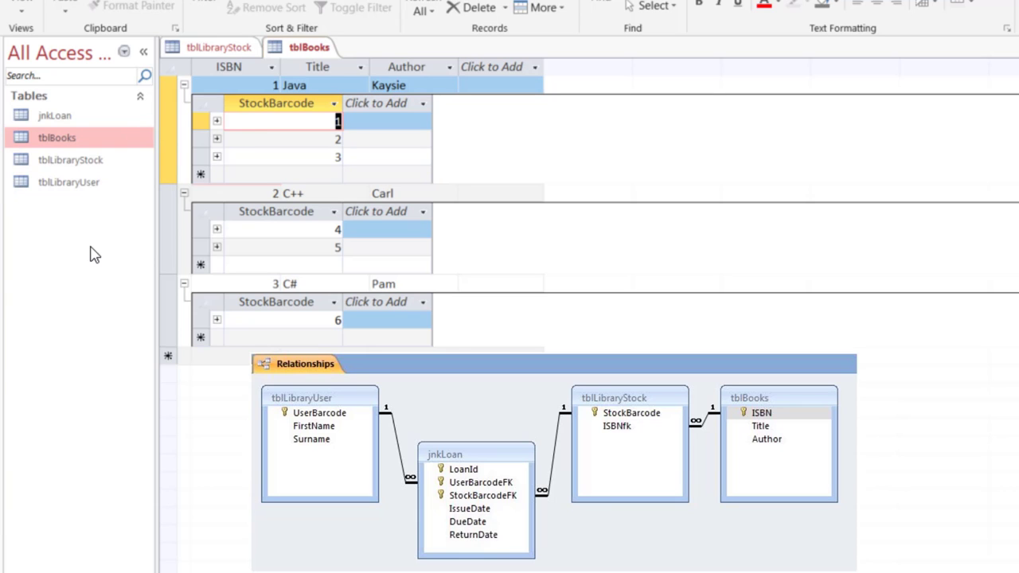
# - Open tblLibraryUser with the loan records of users 1, 2 and 3 expanded
pyautogui.doubleClick(84, 189)
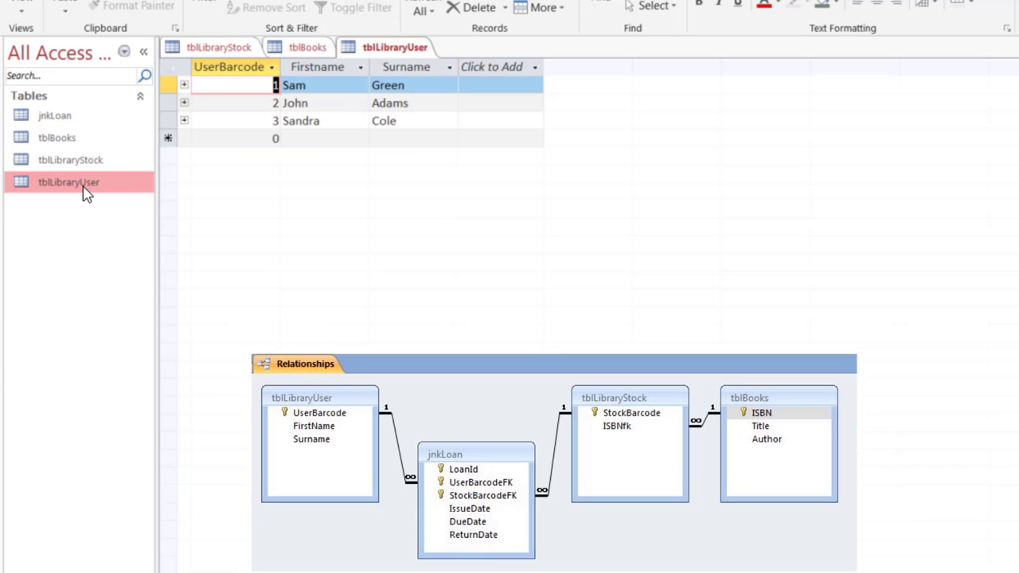
pyautogui.click(184, 85)
pyautogui.click(184, 158)
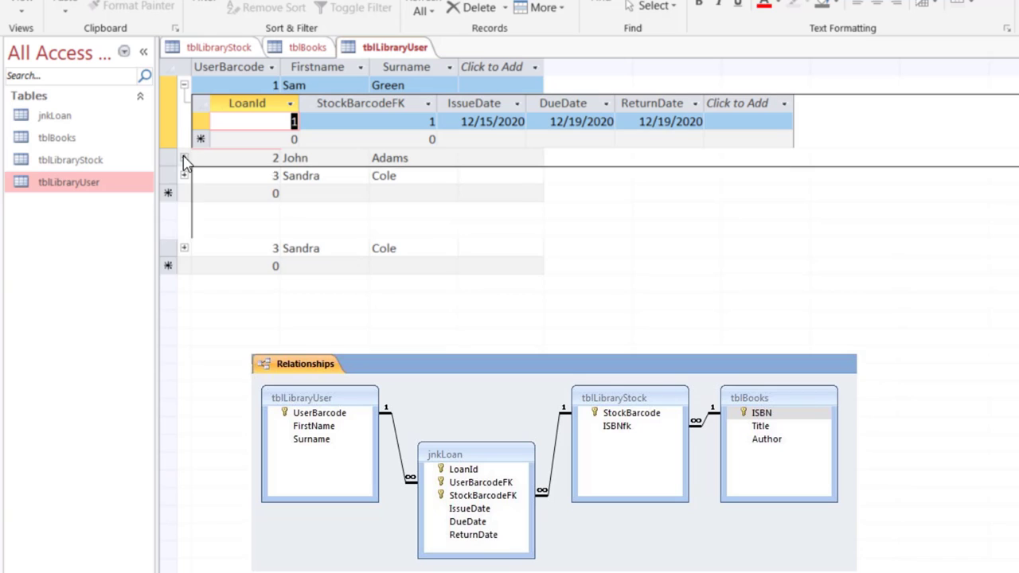
pyautogui.click(184, 248)
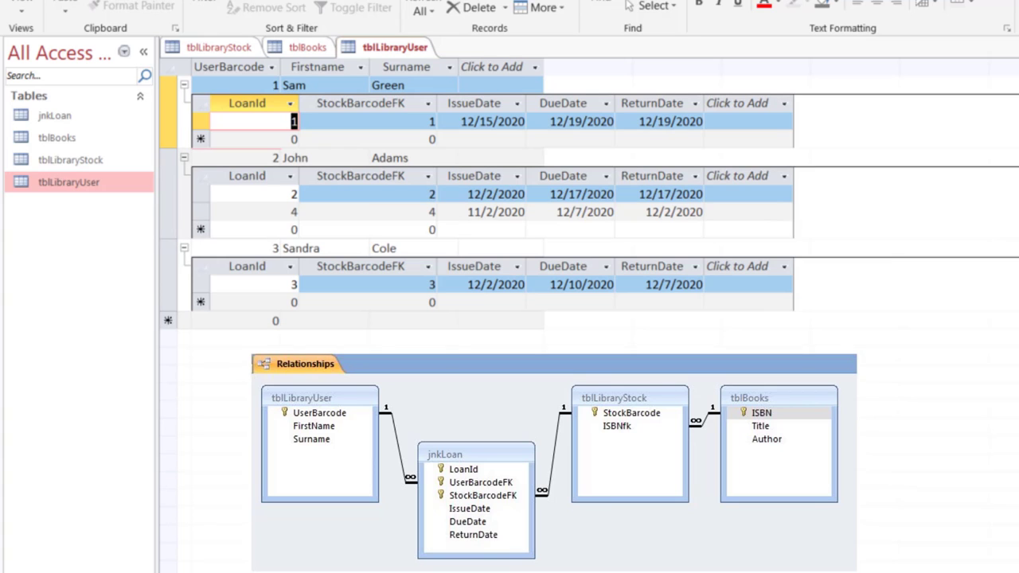